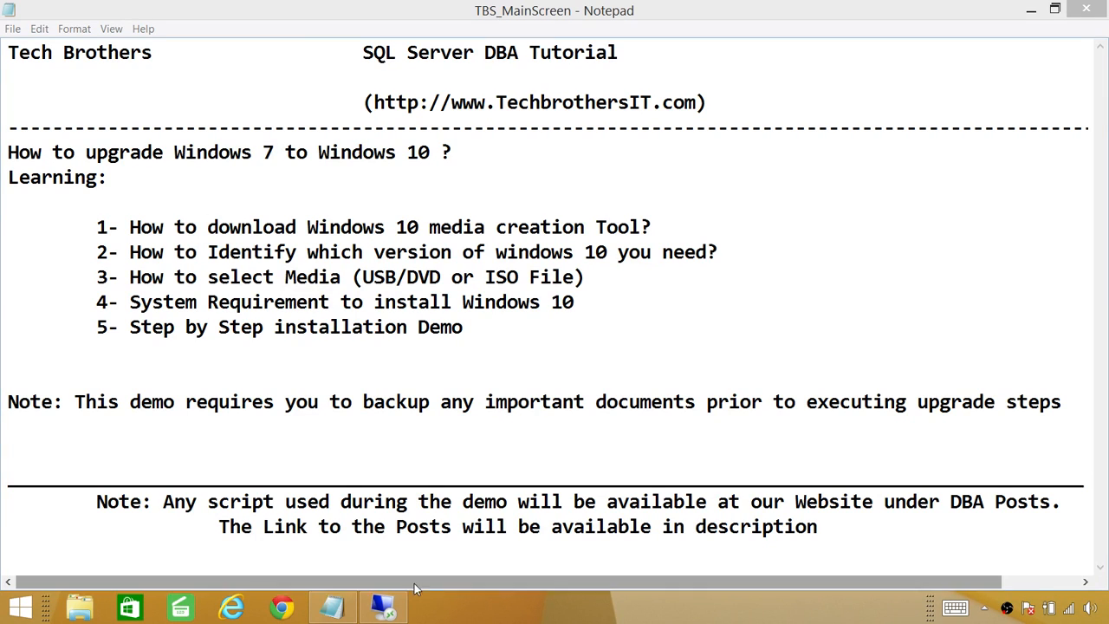
- Switch to the remote desktop session and move the TBSWIN07 virtual machine window up to reach the guest desktop's taskbar
left_click(388, 610)
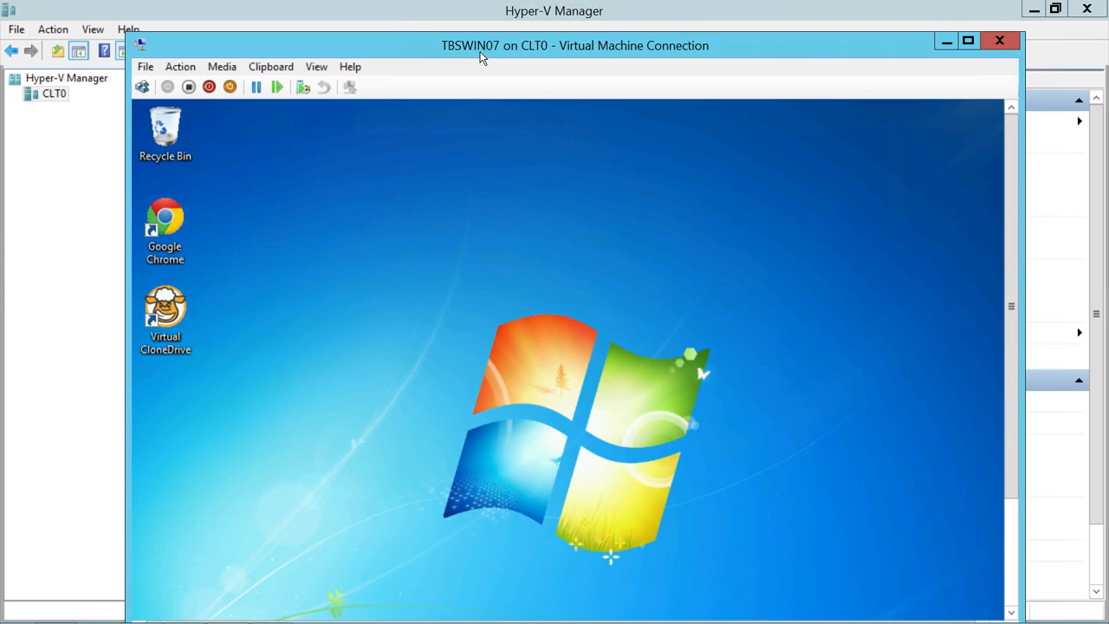
left_click_drag(474, 47, 477, 16)
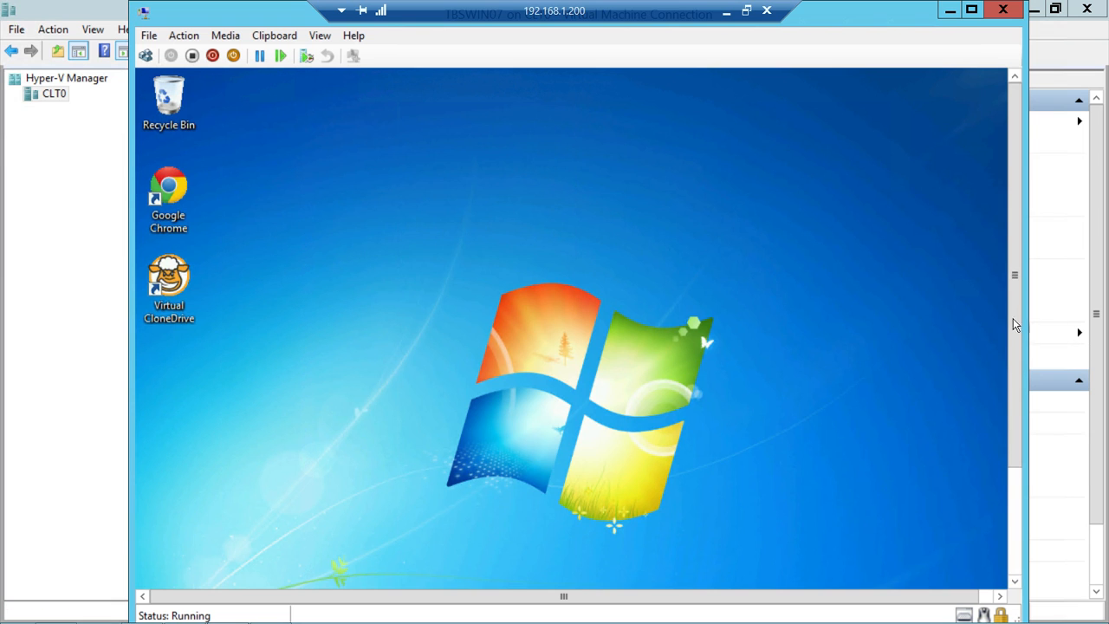
left_click_drag(1014, 305, 1022, 485)
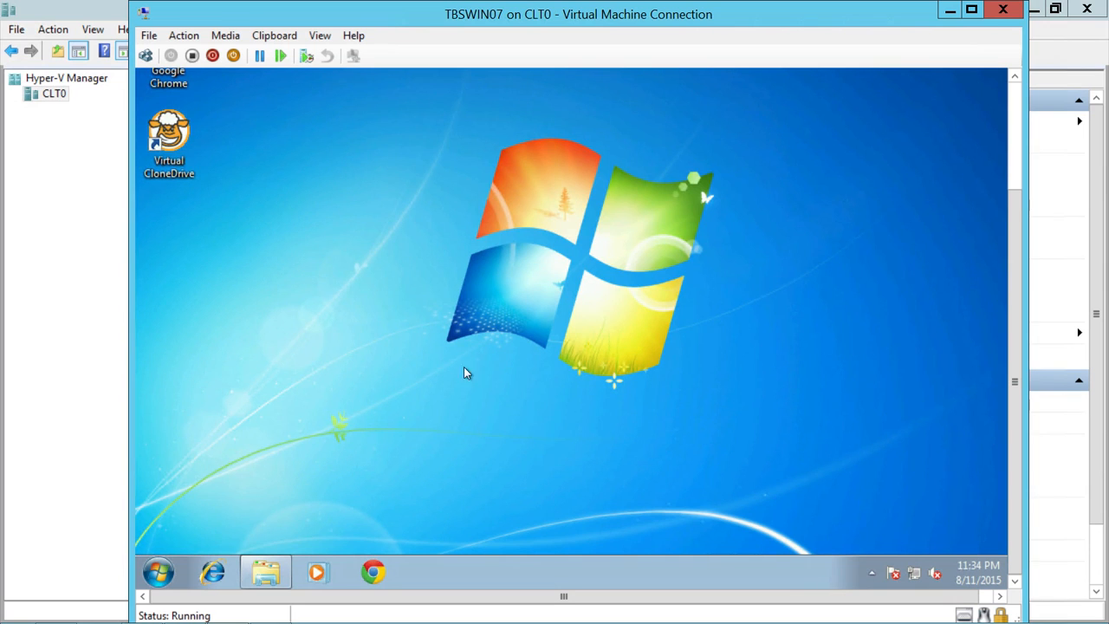
- Check the virtual machine's Windows edition and system type in the Computer properties, and close the System window
left_click(169, 572)
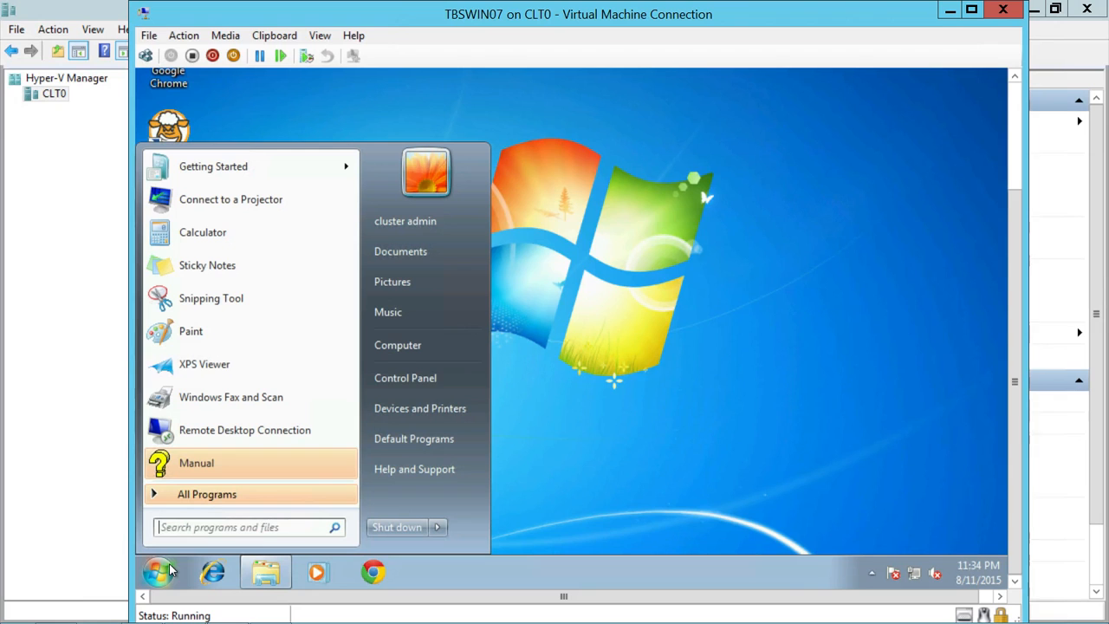
right_click(404, 353)
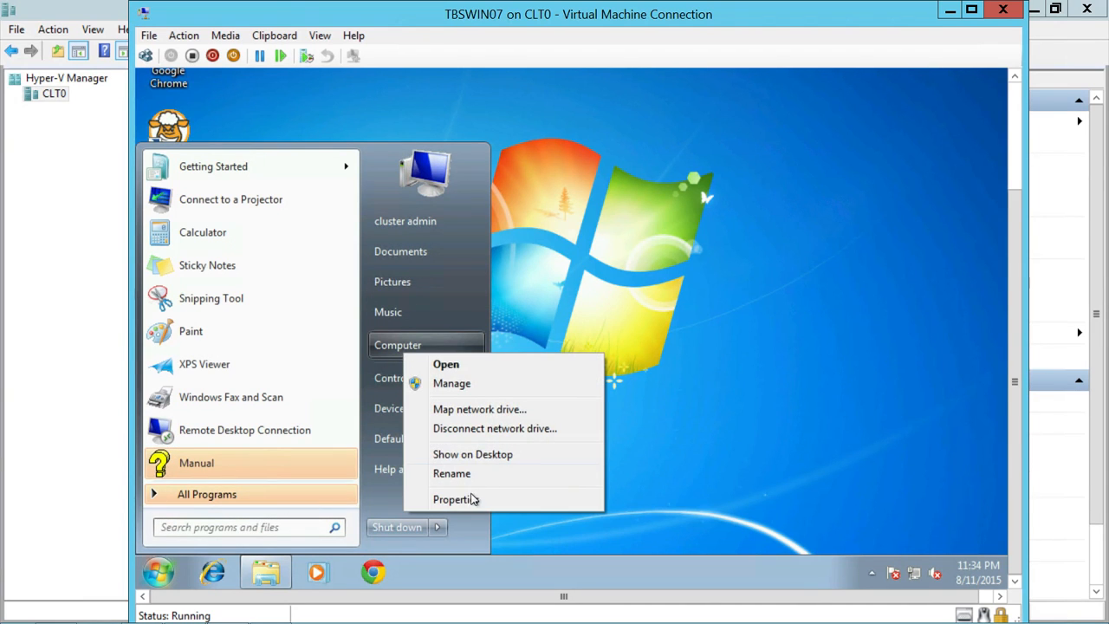
left_click(468, 499)
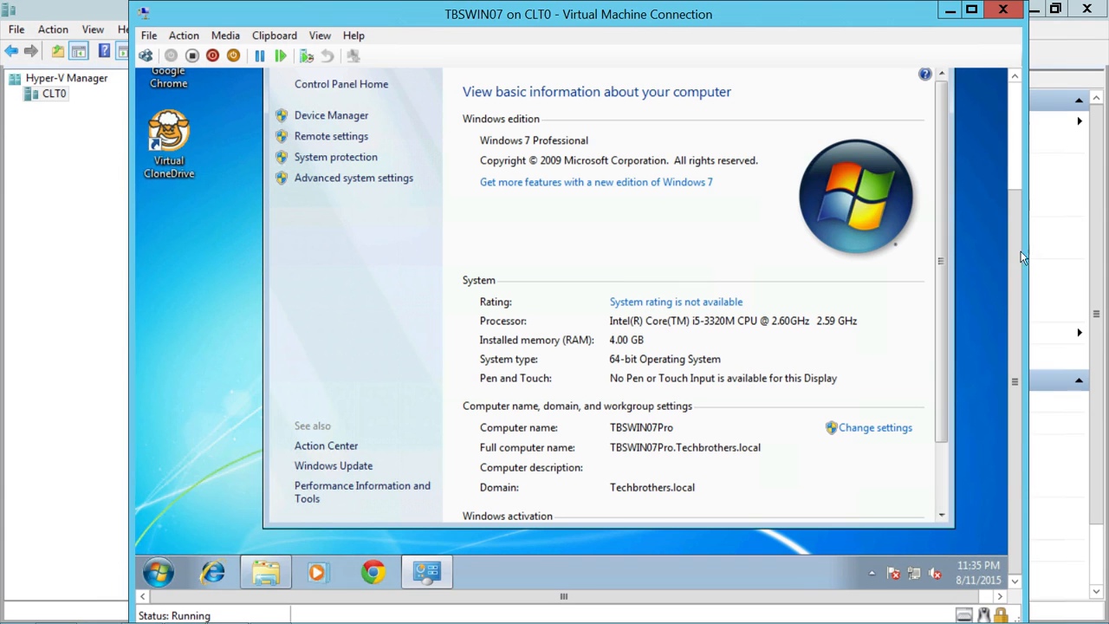
left_click_drag(1017, 287, 1017, 182)
left_click(931, 172)
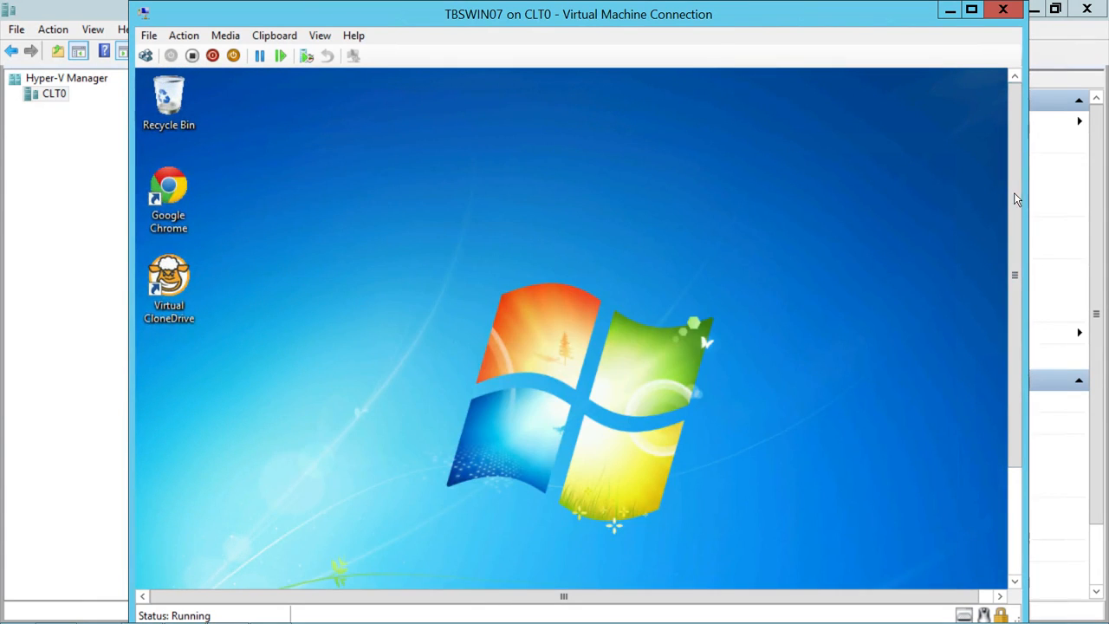
- Launch Google Chrome in the virtual machine and go to google.com
left_click(170, 189)
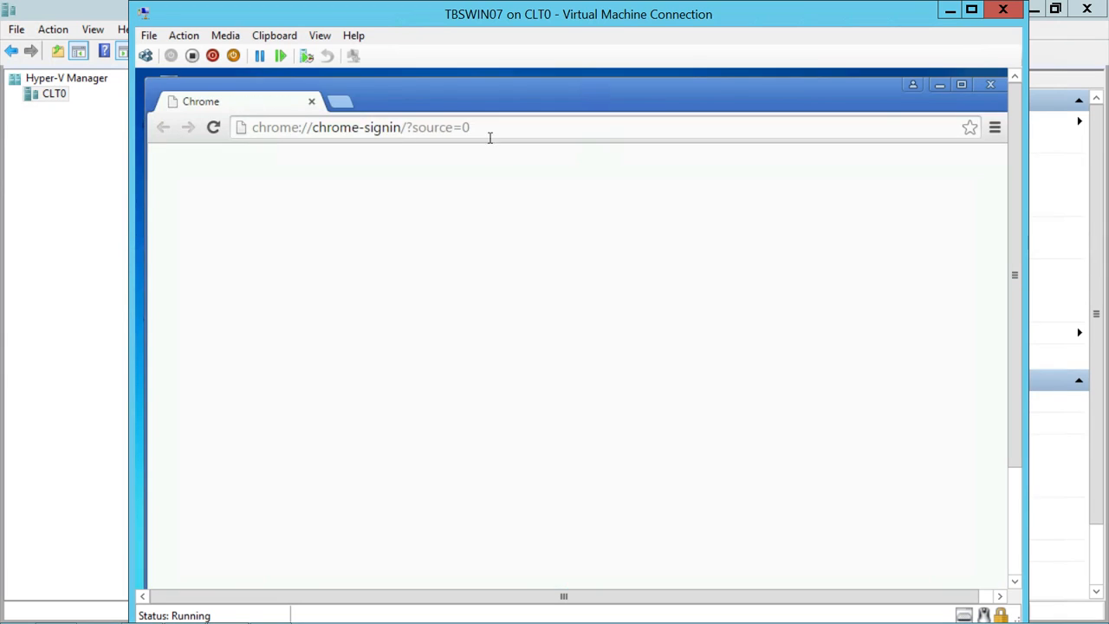
left_click(507, 127)
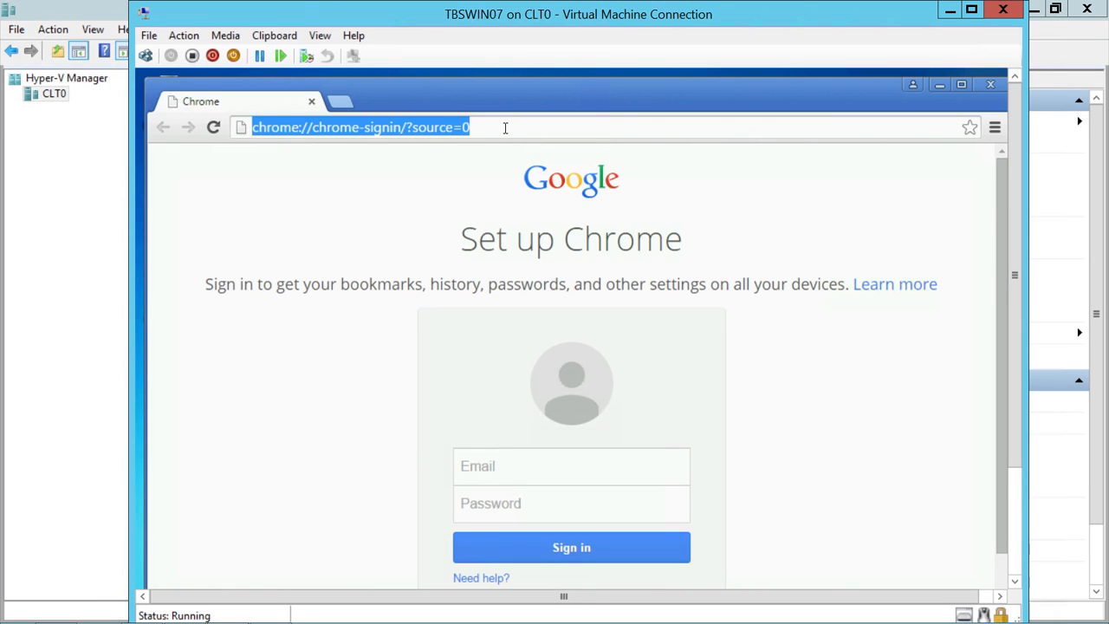
type("google.com")
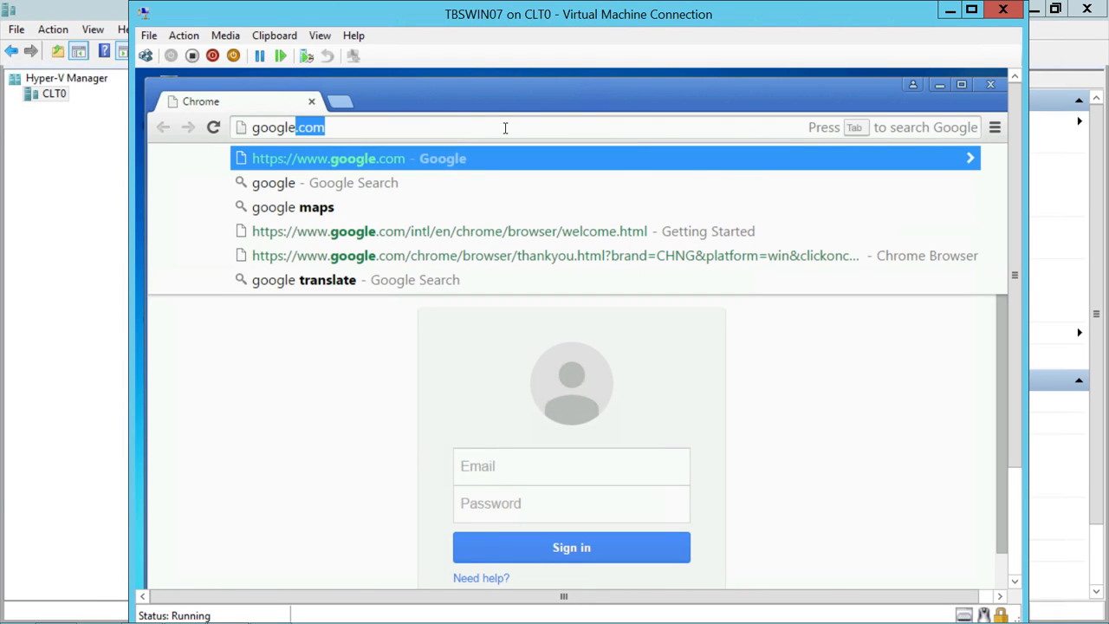
key("Down")
key("Up")
key("Return")
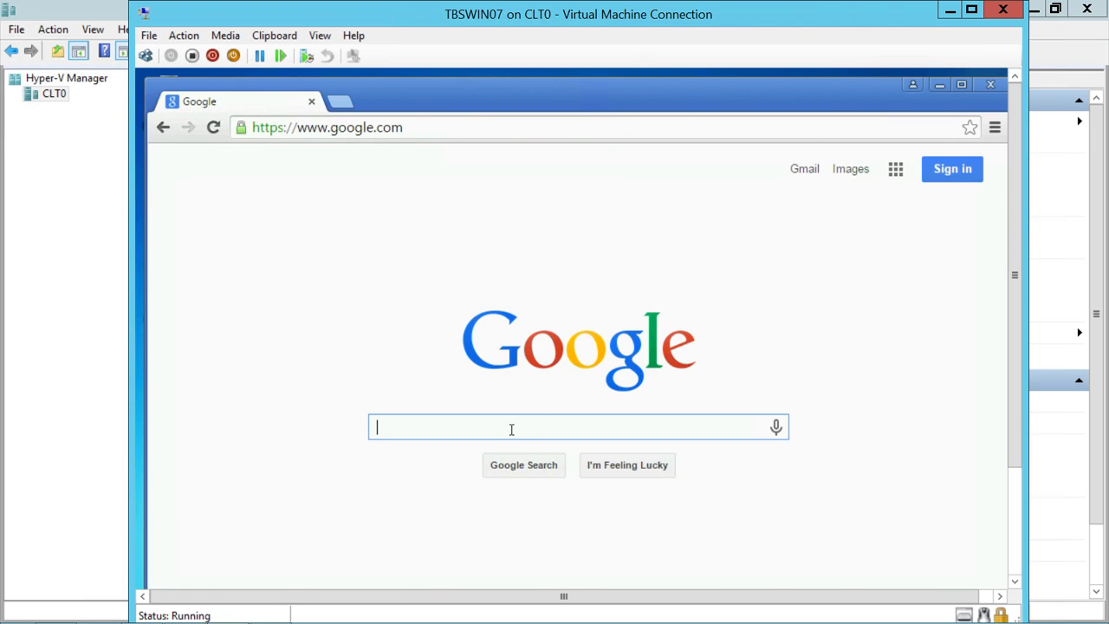
- Search Google for "update windows 10" and look through the results for an upgrade download
type("update")
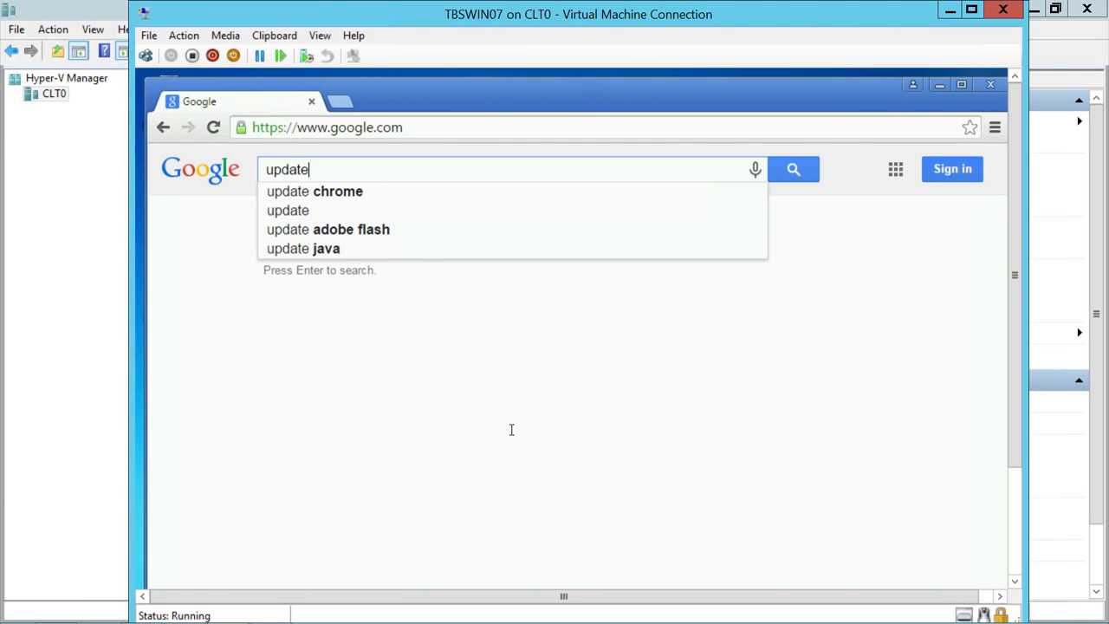
type(" windows 10")
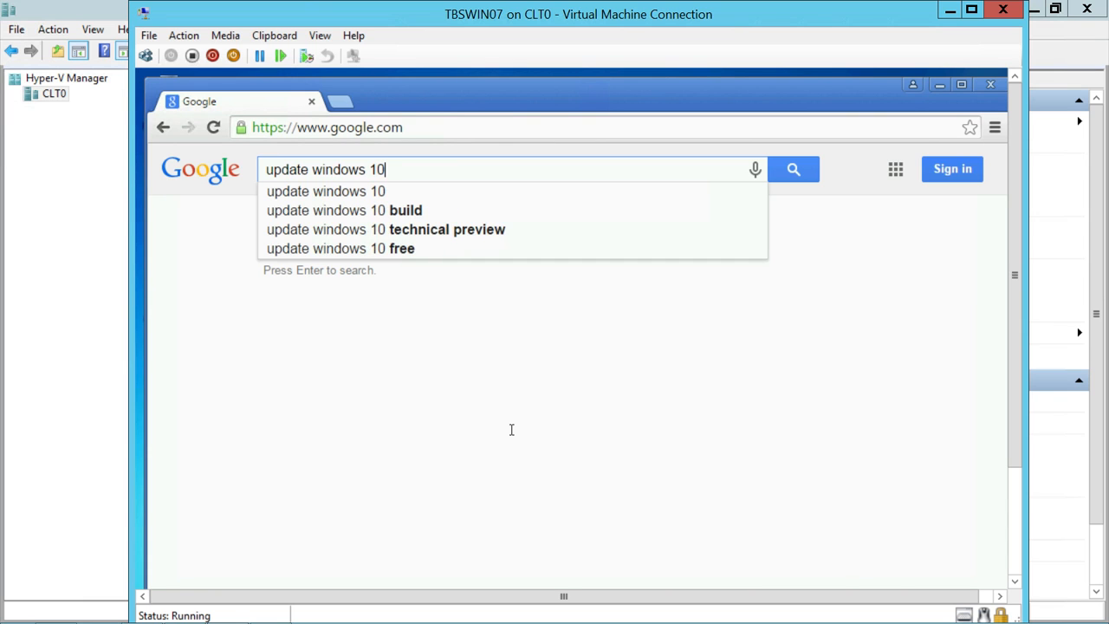
key("Return")
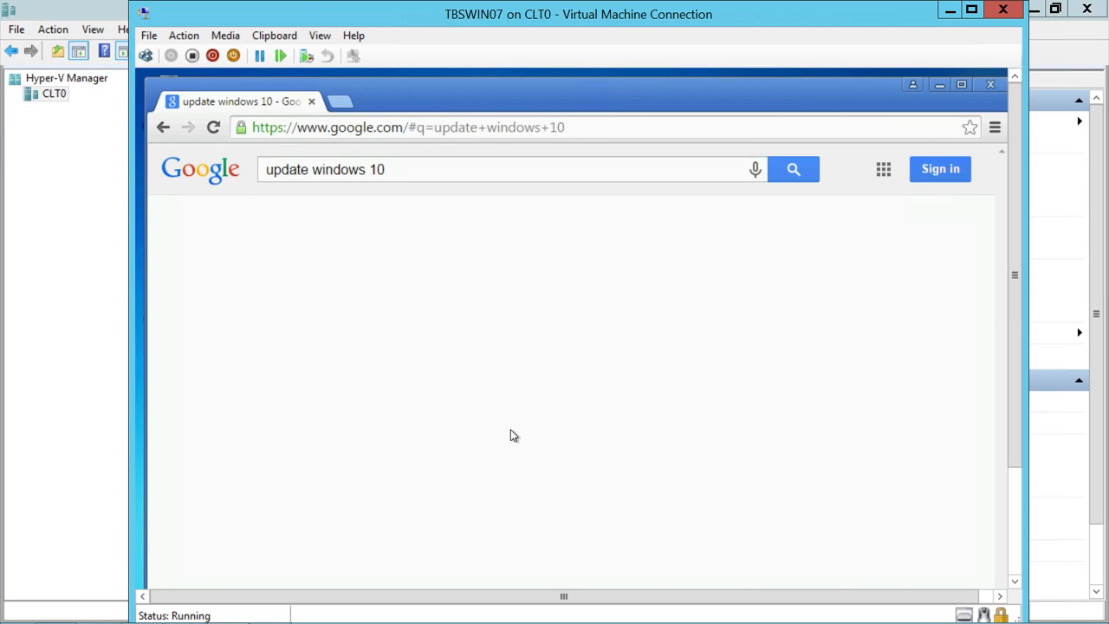
scroll(702, 439, "down", 2)
scroll(702, 439, "down", 2)
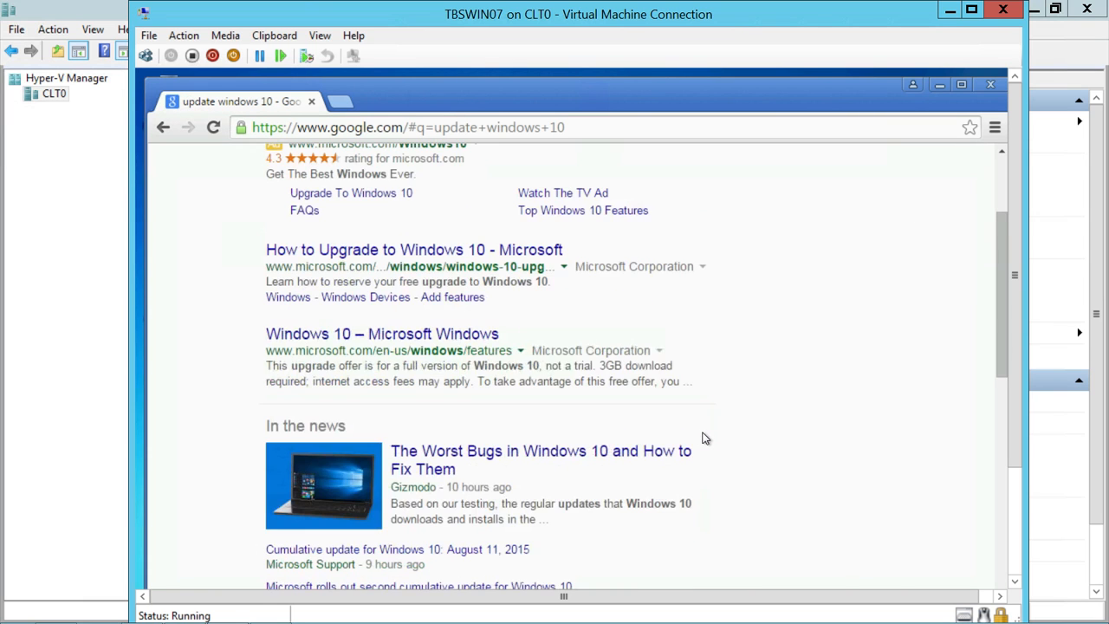
scroll(707, 438, "down", 3)
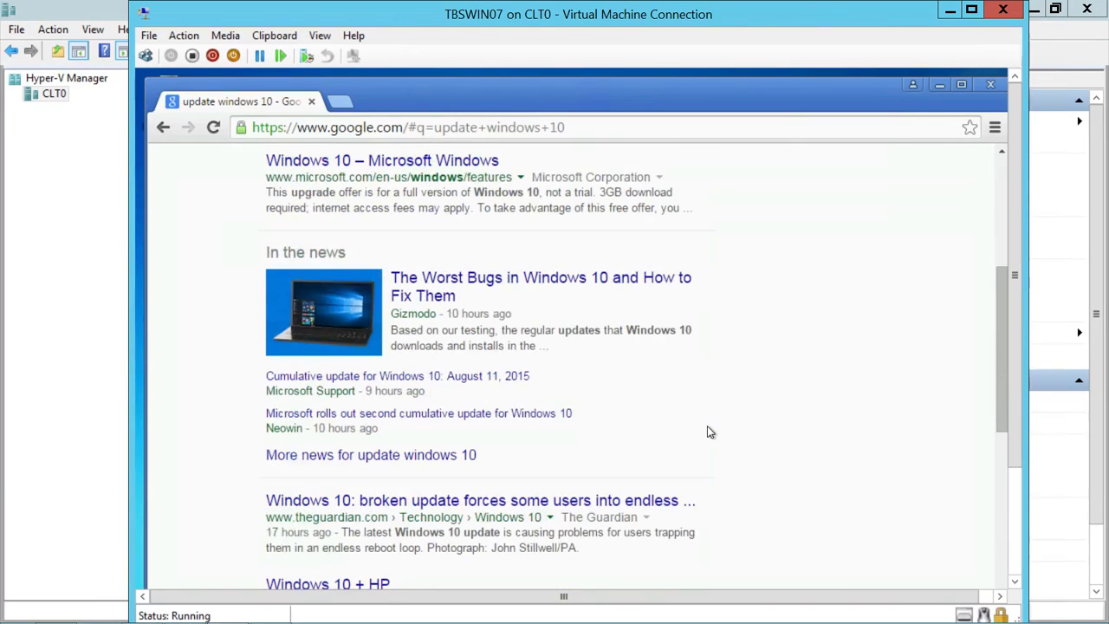
scroll(709, 431, "down", 3)
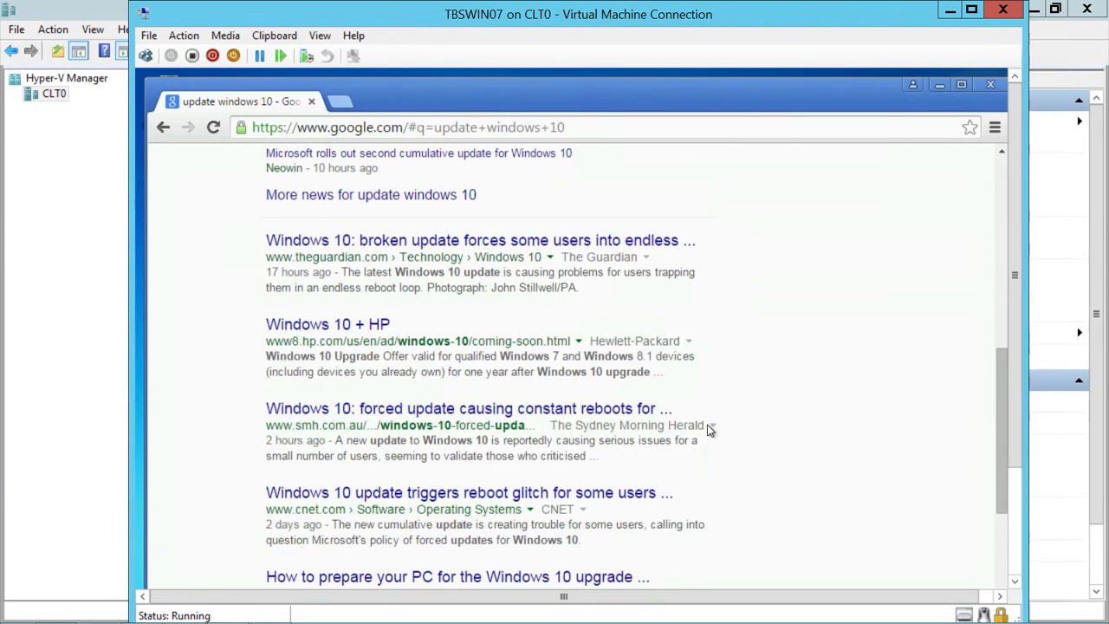
- Search for "Windows 10 update" instead and look through the results
scroll(708, 425, "up", 7)
triple_click(389, 169)
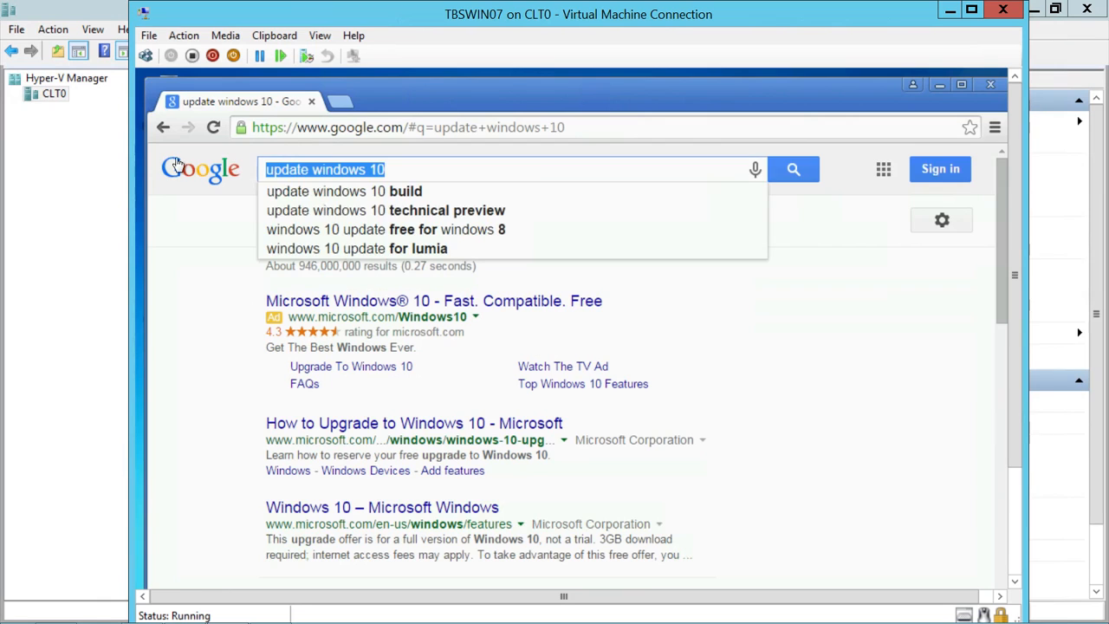
type("Windows ")
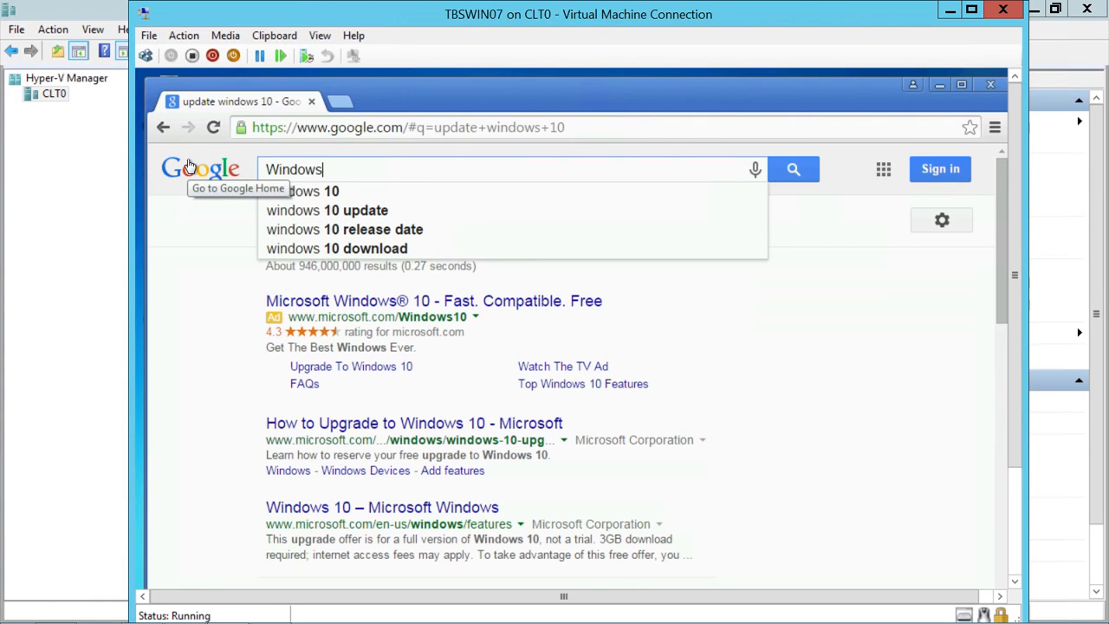
type("10 update")
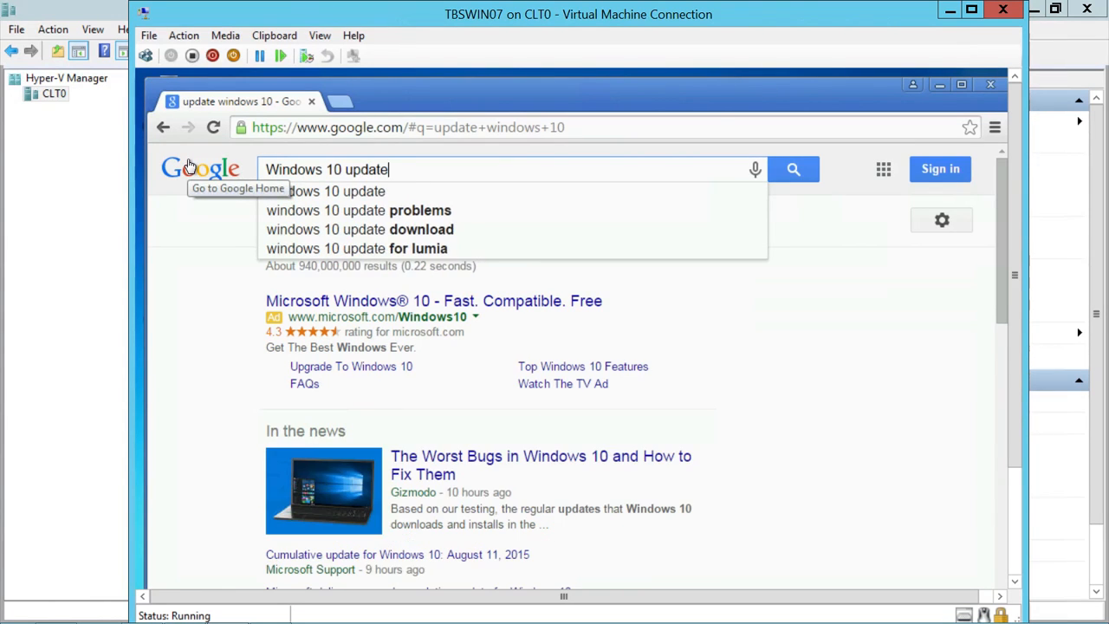
key("Return")
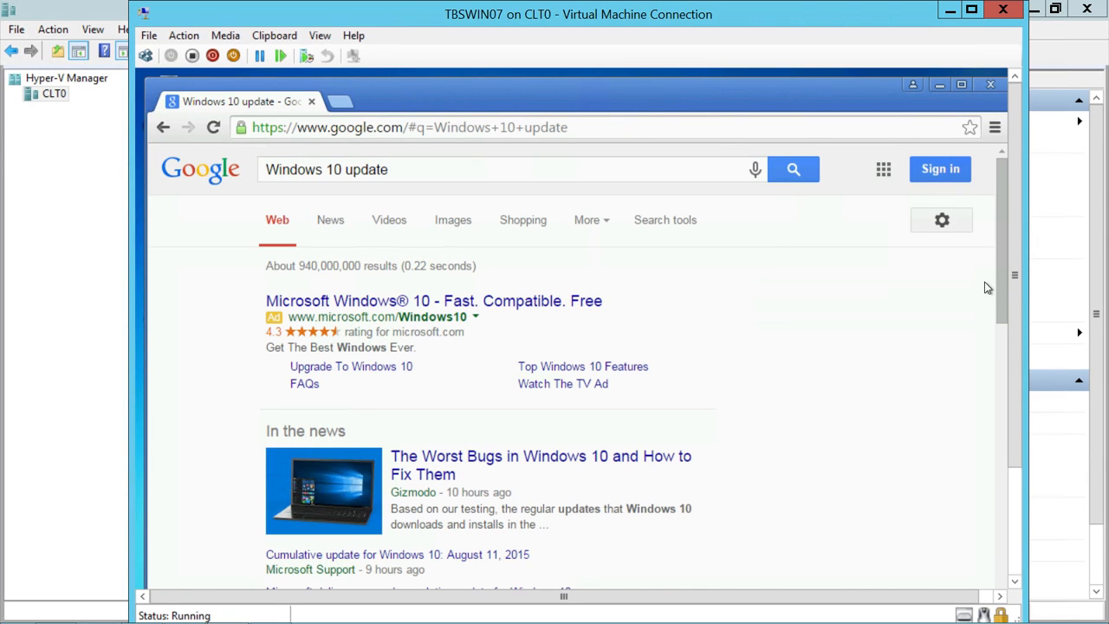
left_click_drag(1006, 284, 988, 399)
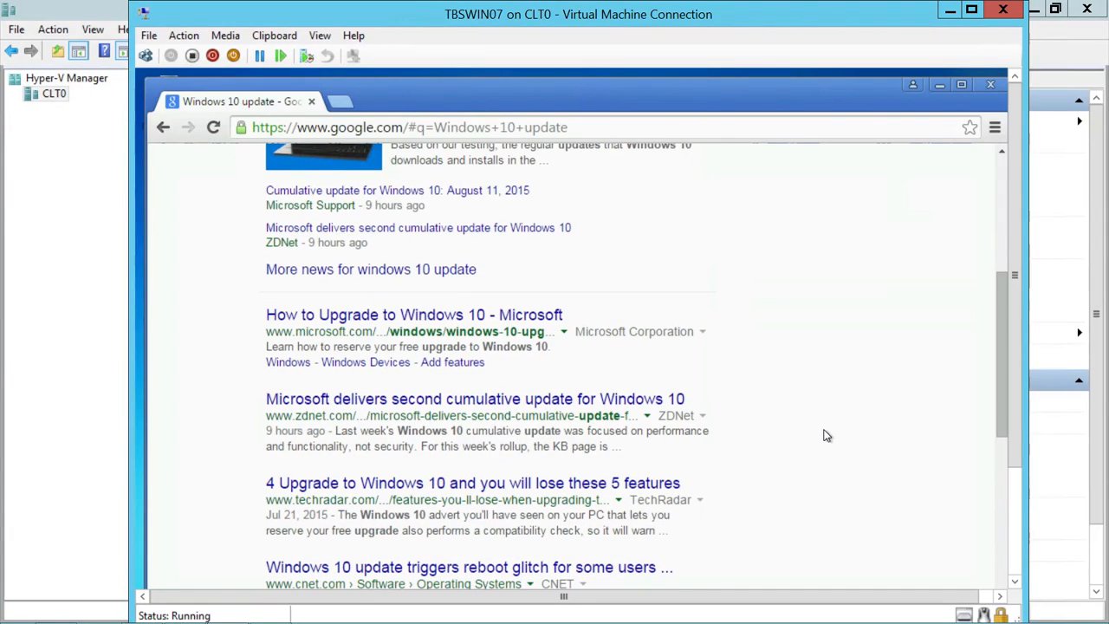
left_click_drag(1003, 363, 980, 188)
- Extend the search to "Windows 10 update media creation tool" and open Microsoft's "Media creation tool to download Windows 10" result
left_click(432, 171)
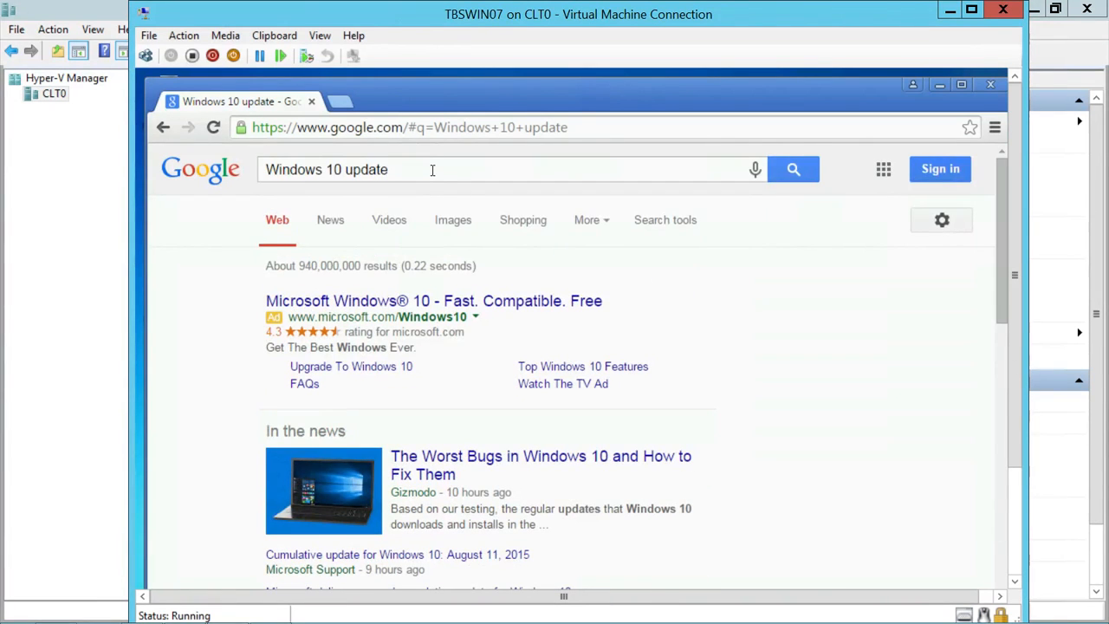
type("medi")
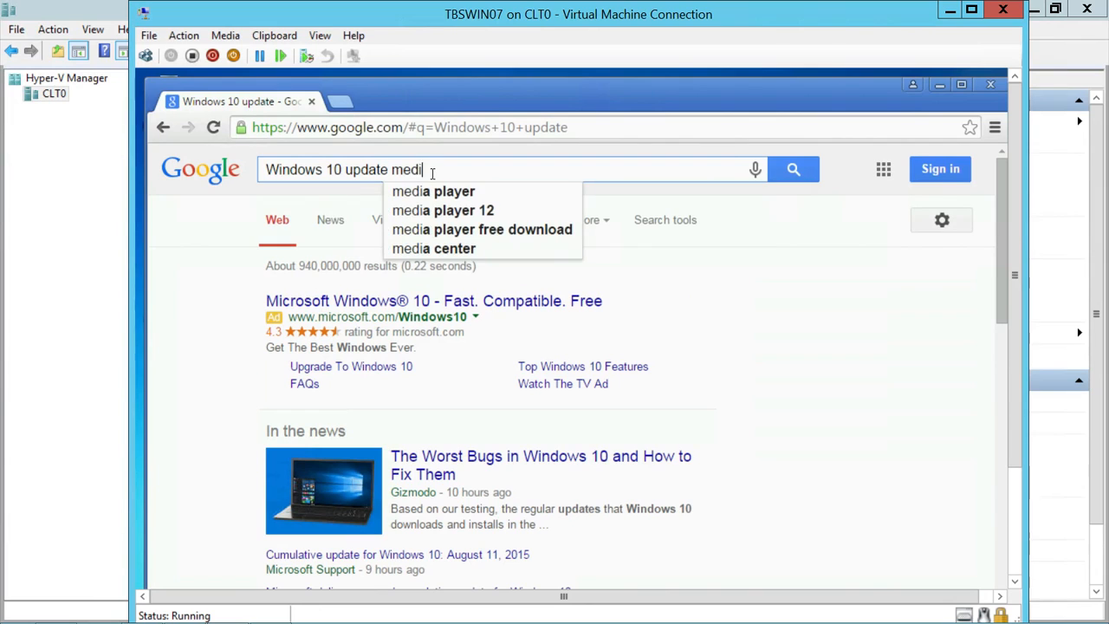
type("a cr")
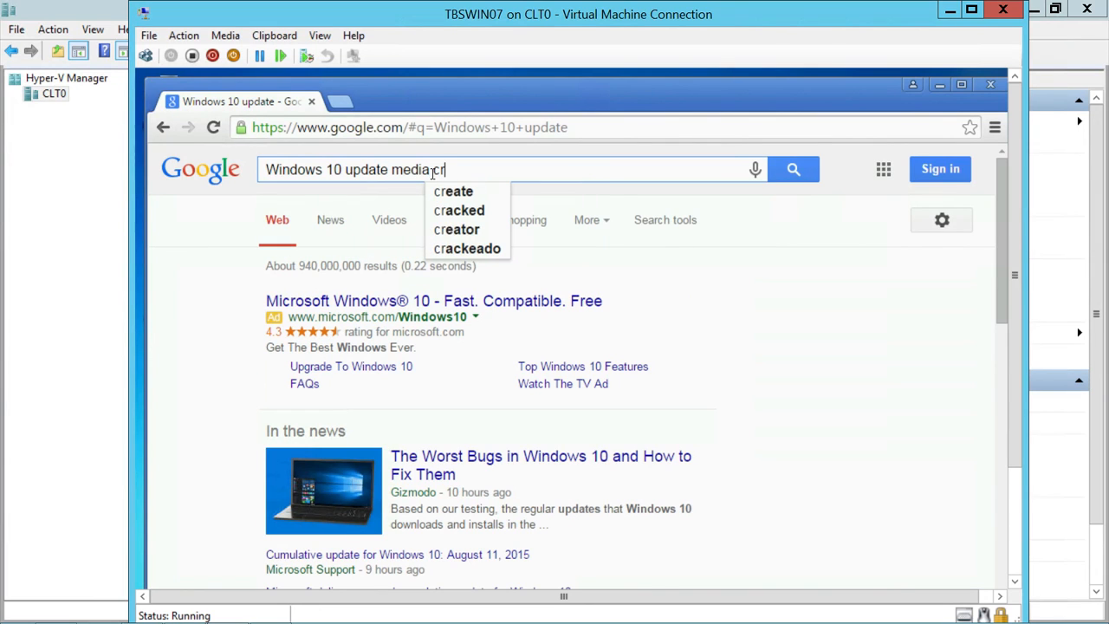
type("eation tool")
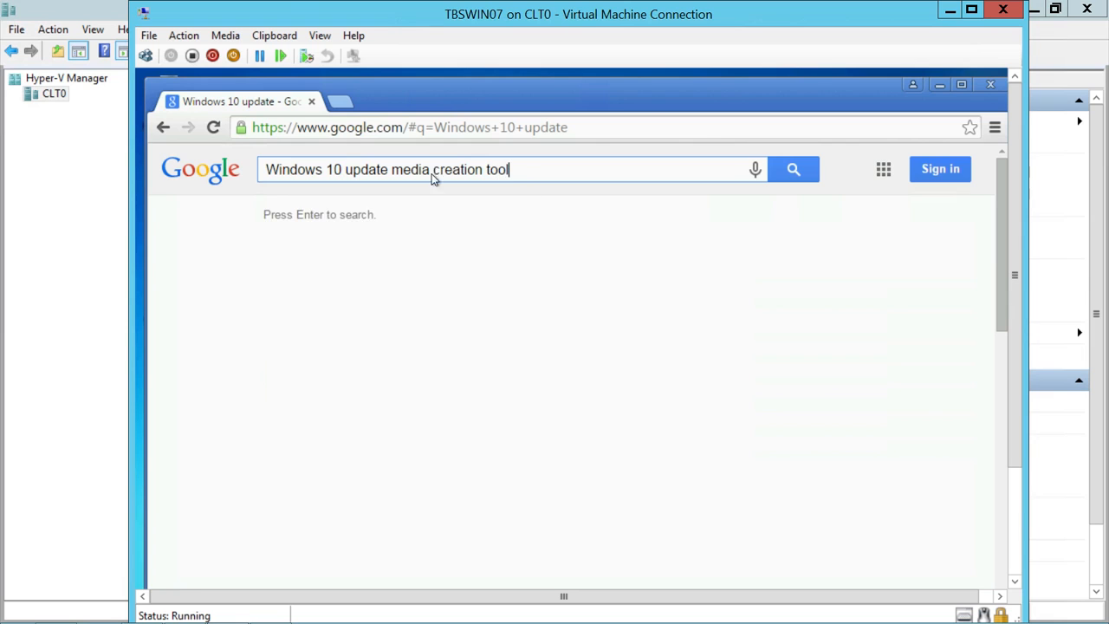
key("Return")
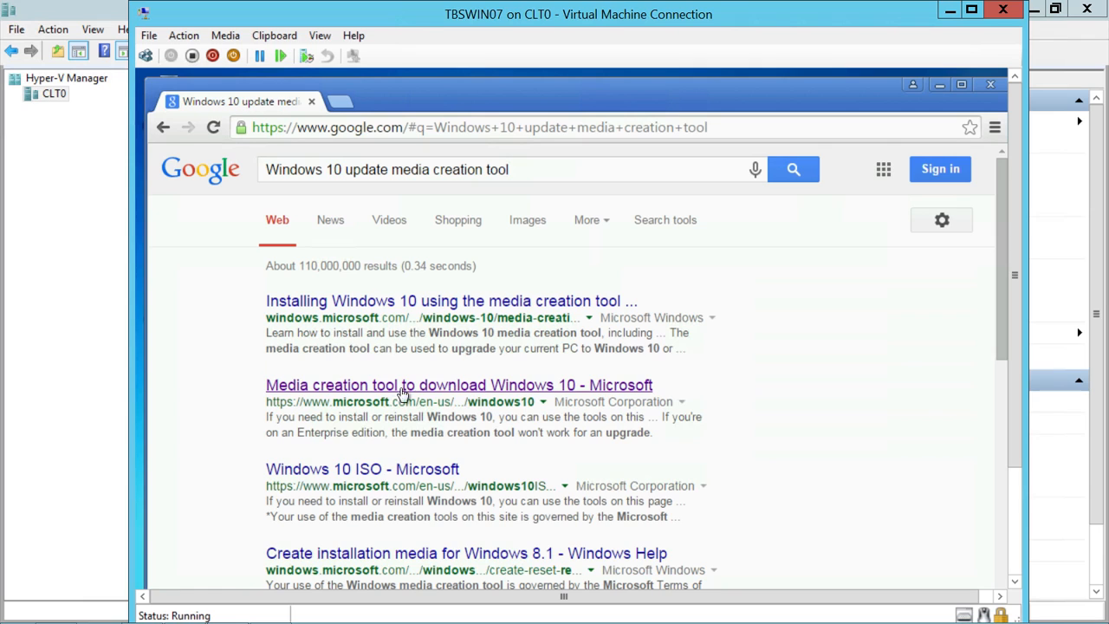
left_click(528, 393)
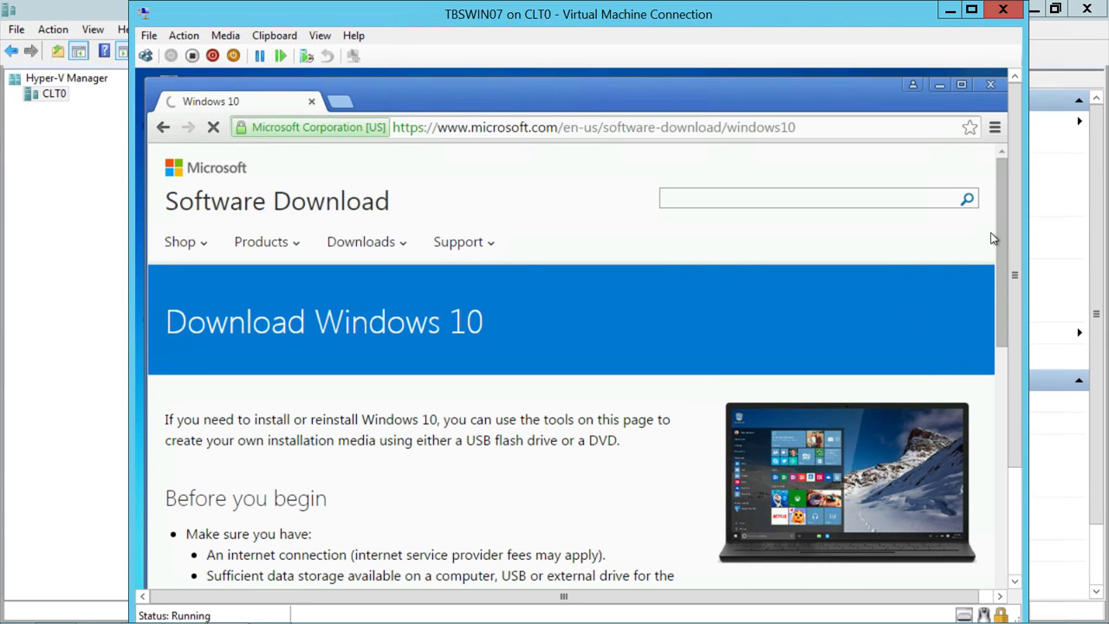
- Review the prerequisites on the Download Windows 10 page and download the 64-bit version of the media creation tool
scroll(996, 286, "down", 4)
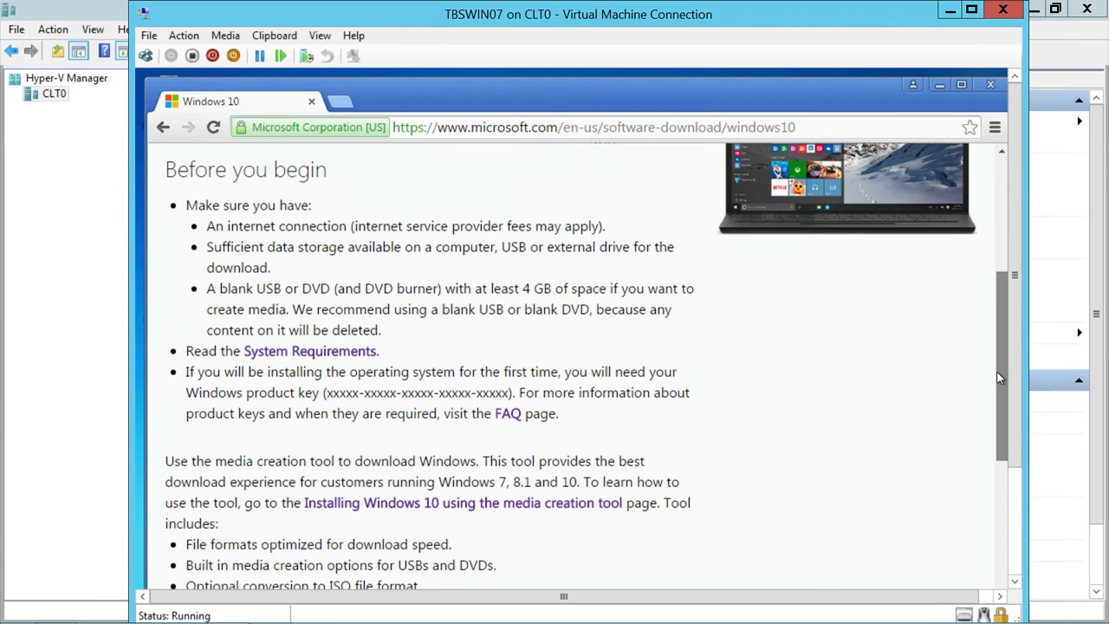
left_click_drag(1000, 341, 998, 402)
scroll(999, 408, "down", 4)
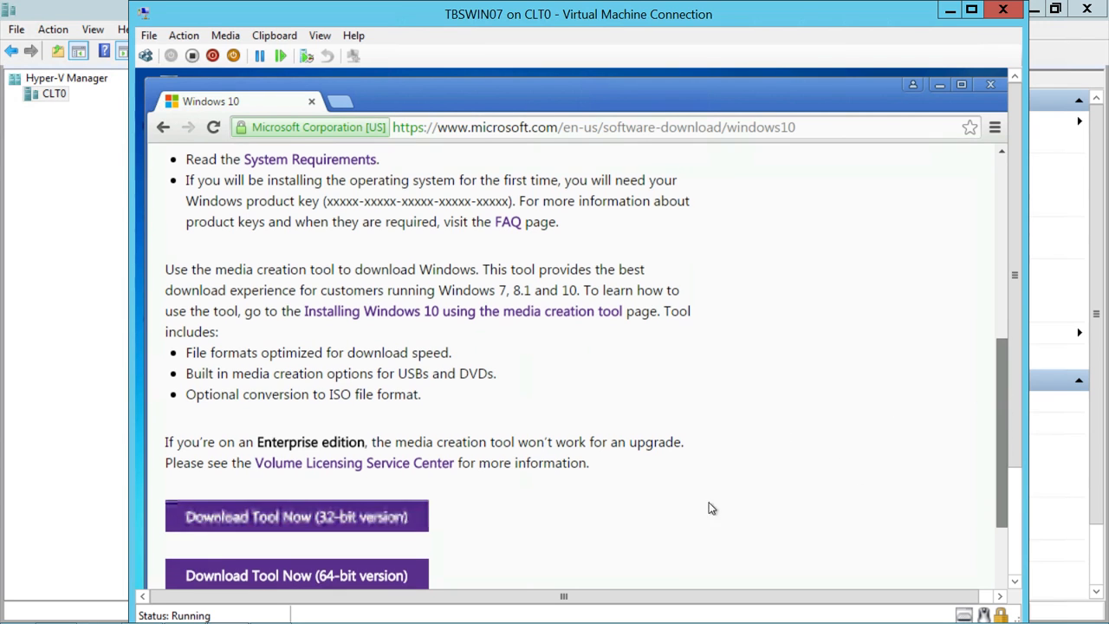
scroll(344, 450, "down", 2)
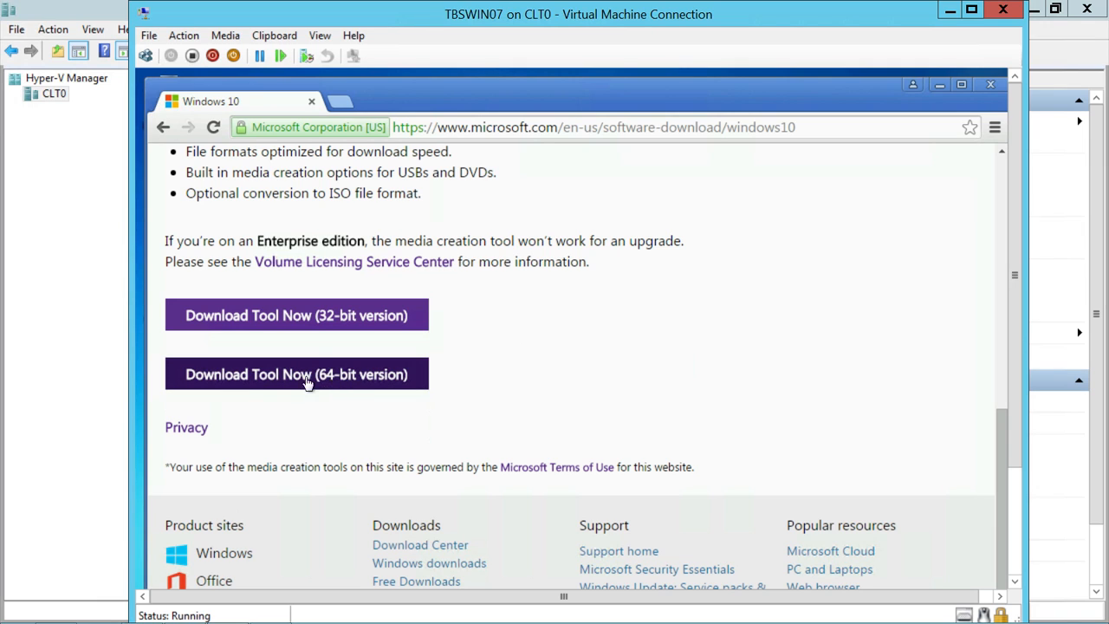
left_click(374, 384)
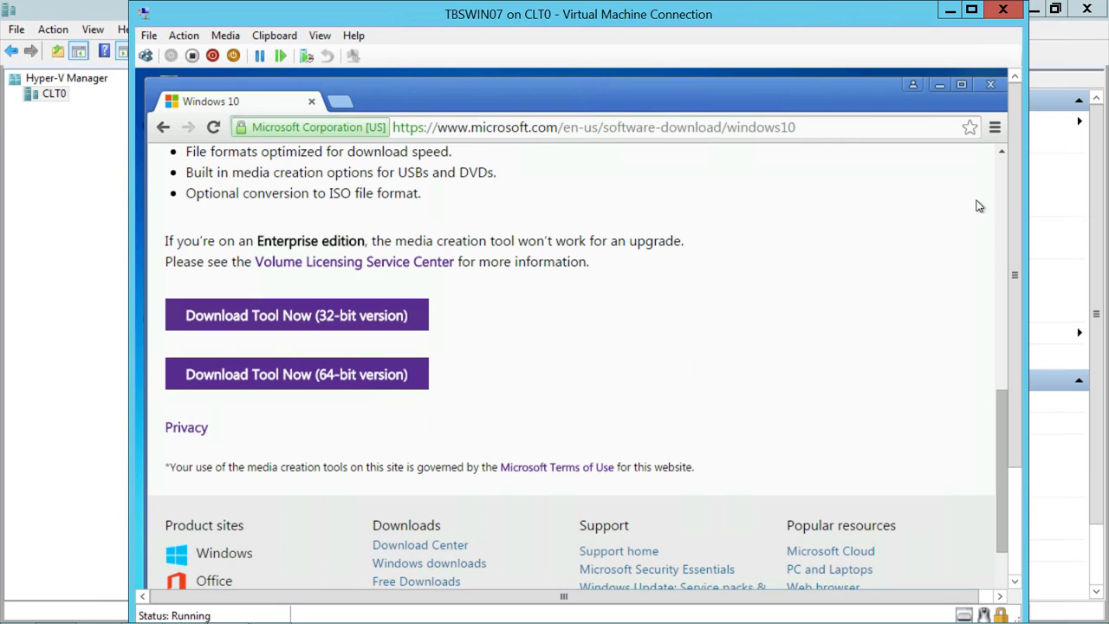
left_click_drag(1000, 457, 976, 559)
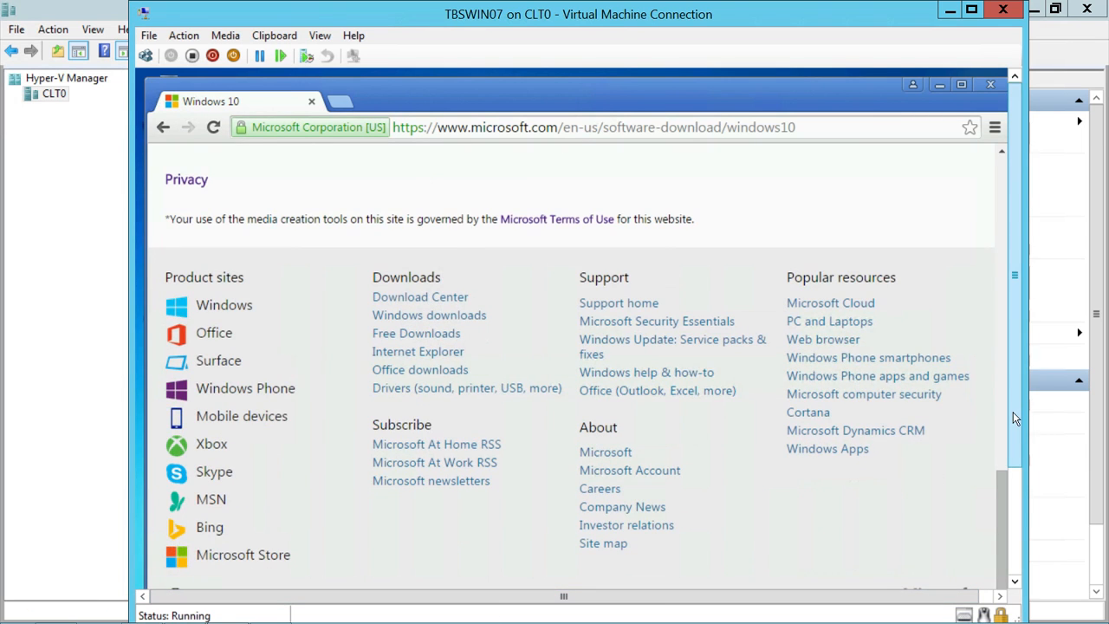
left_click_drag(1013, 459, 287, 612)
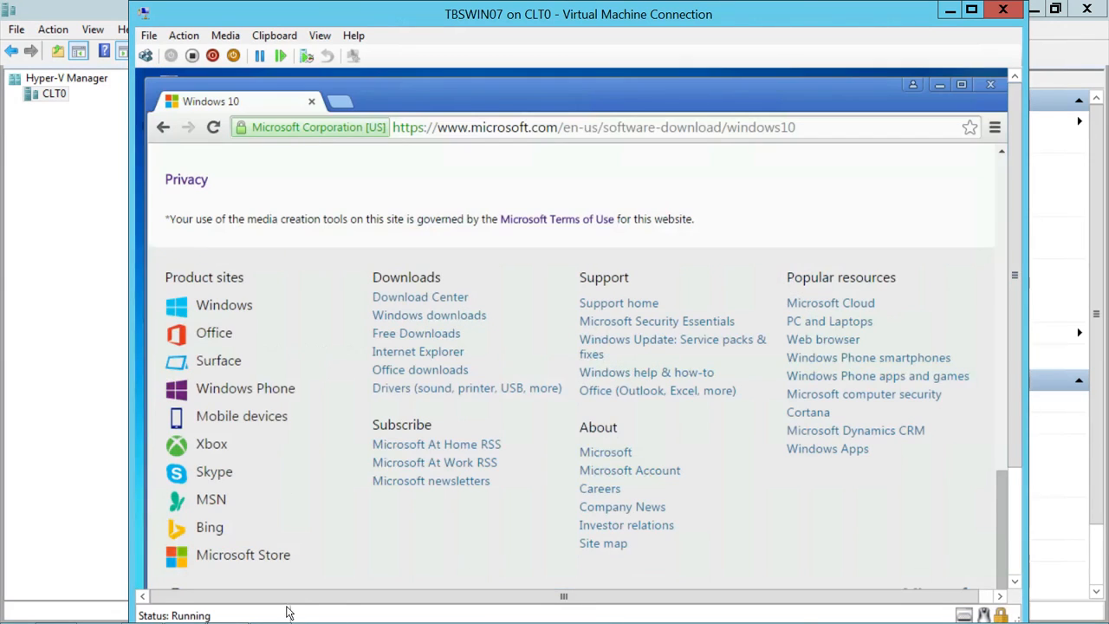
left_click_drag(1020, 414, 1017, 557)
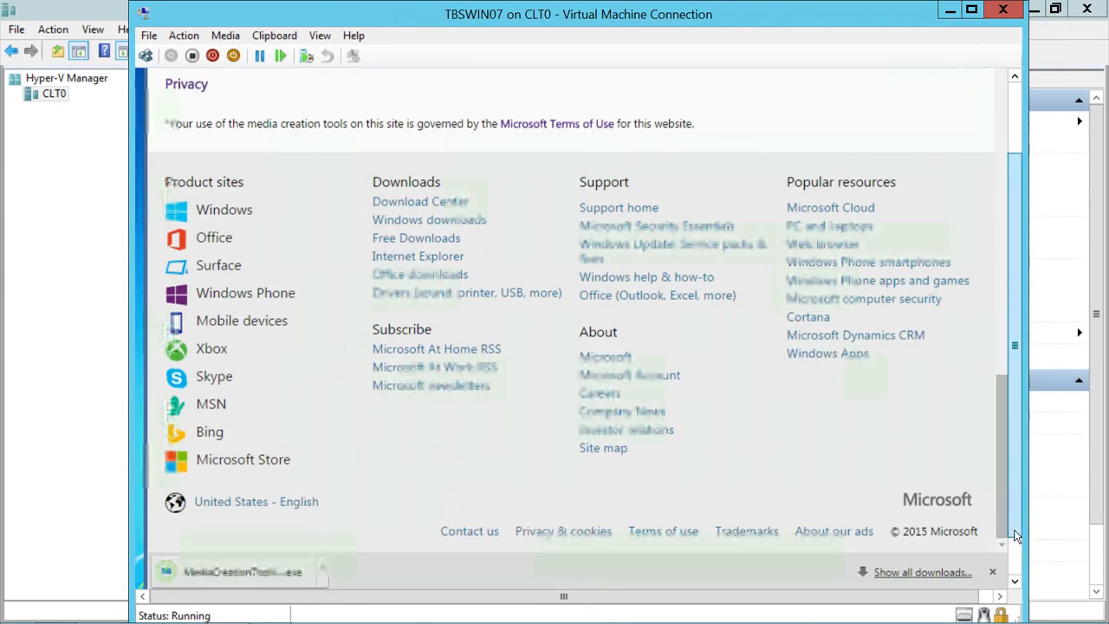
- Show the virtual machine full screen, run the downloaded media creation tool with permission to make changes, and bring its setup window forward
left_click(320, 36)
left_click(351, 56)
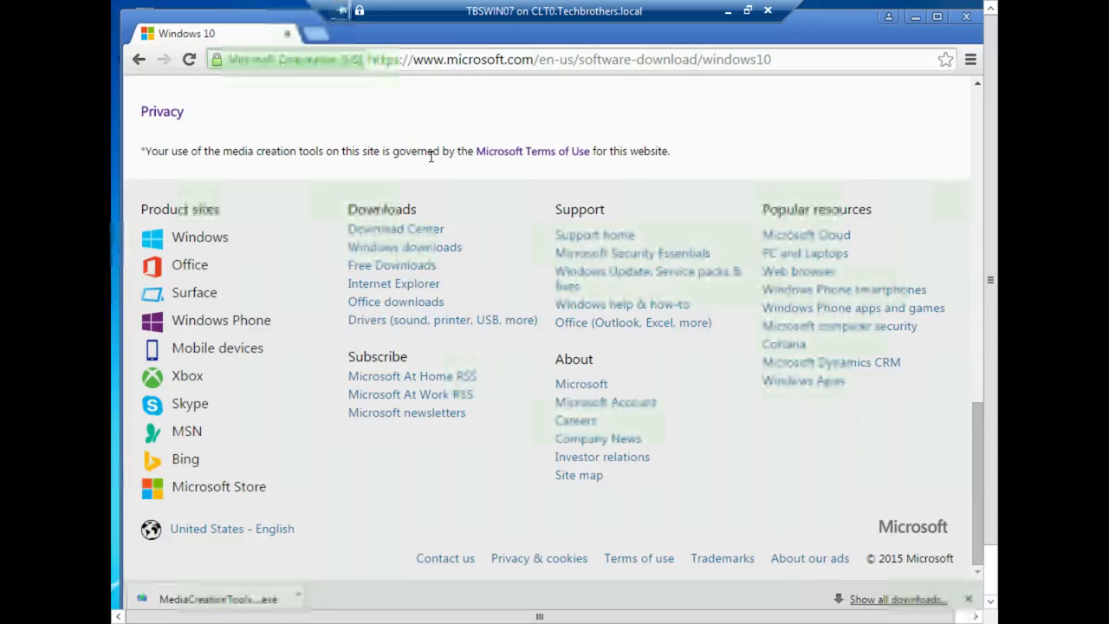
left_click(217, 599)
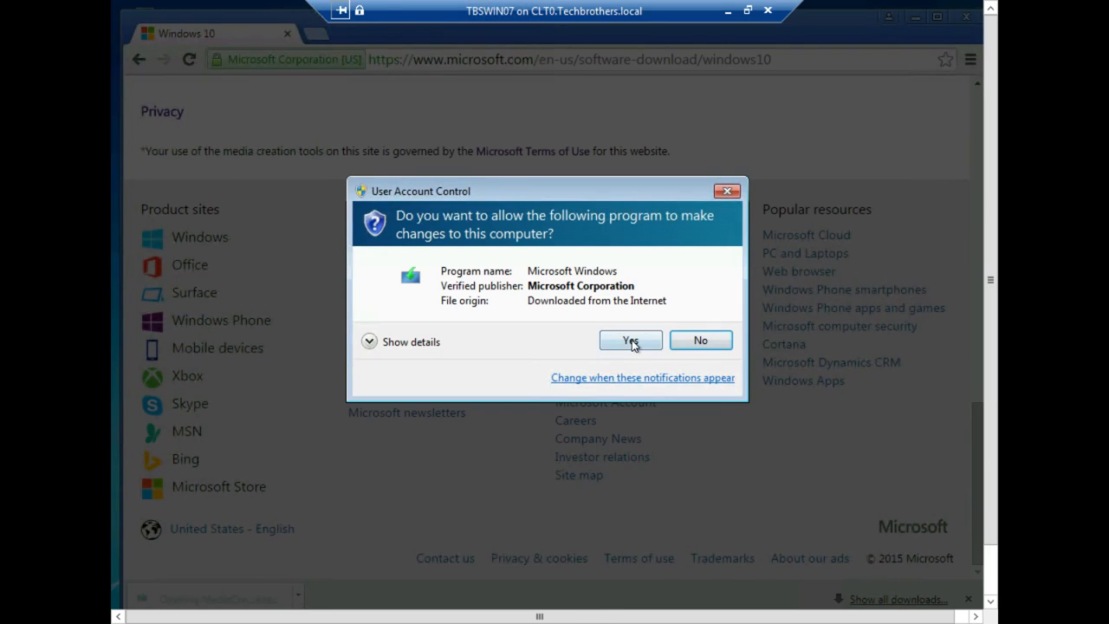
left_click(631, 341)
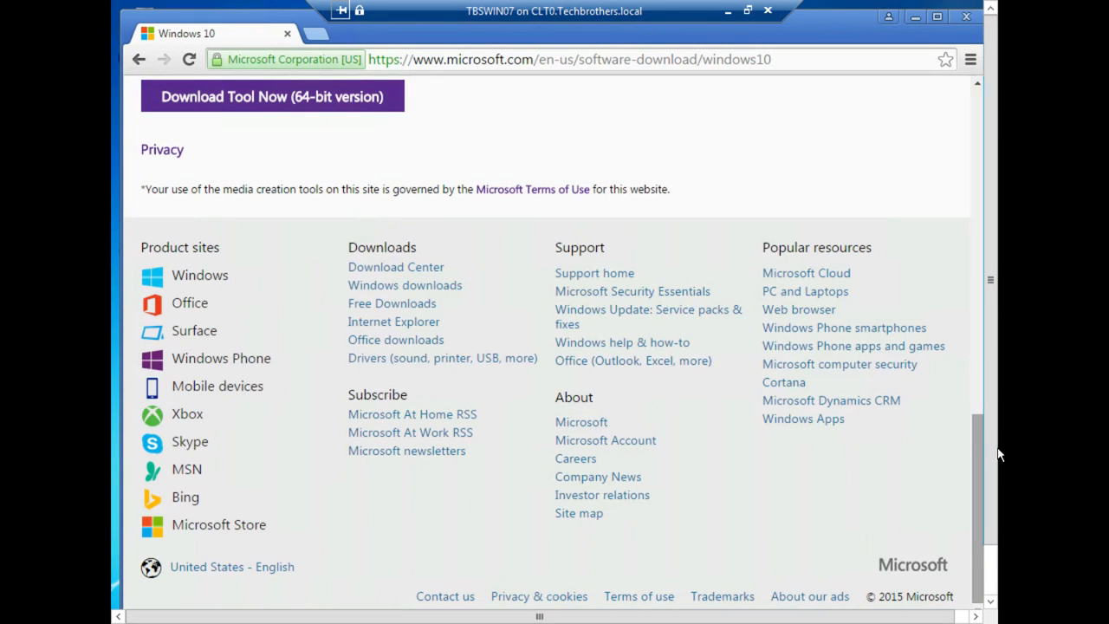
left_click(990, 600)
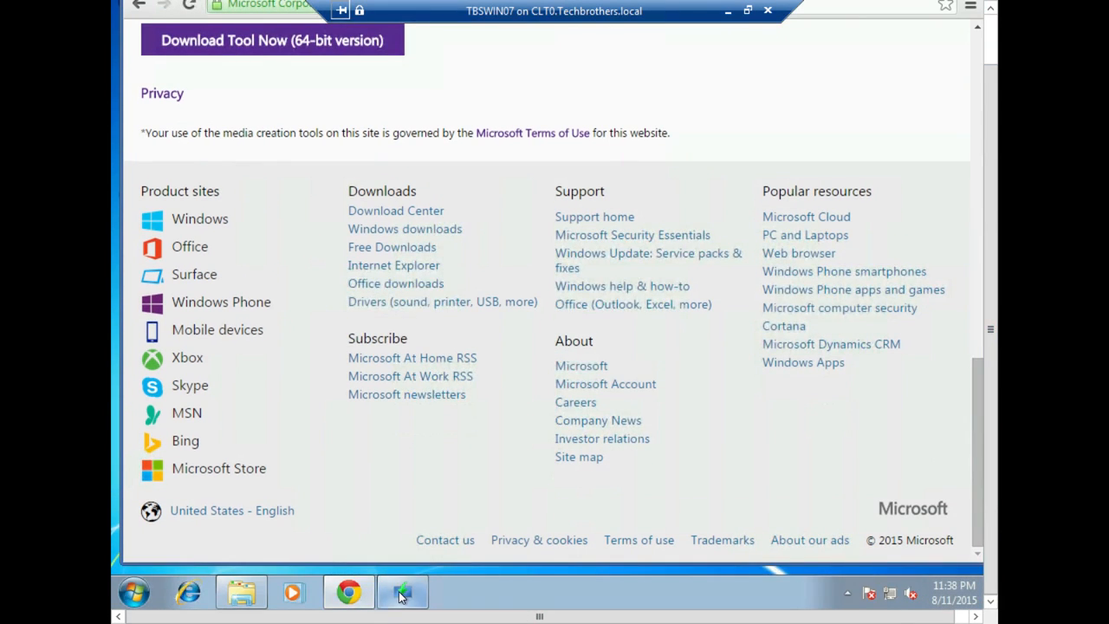
left_click(403, 592)
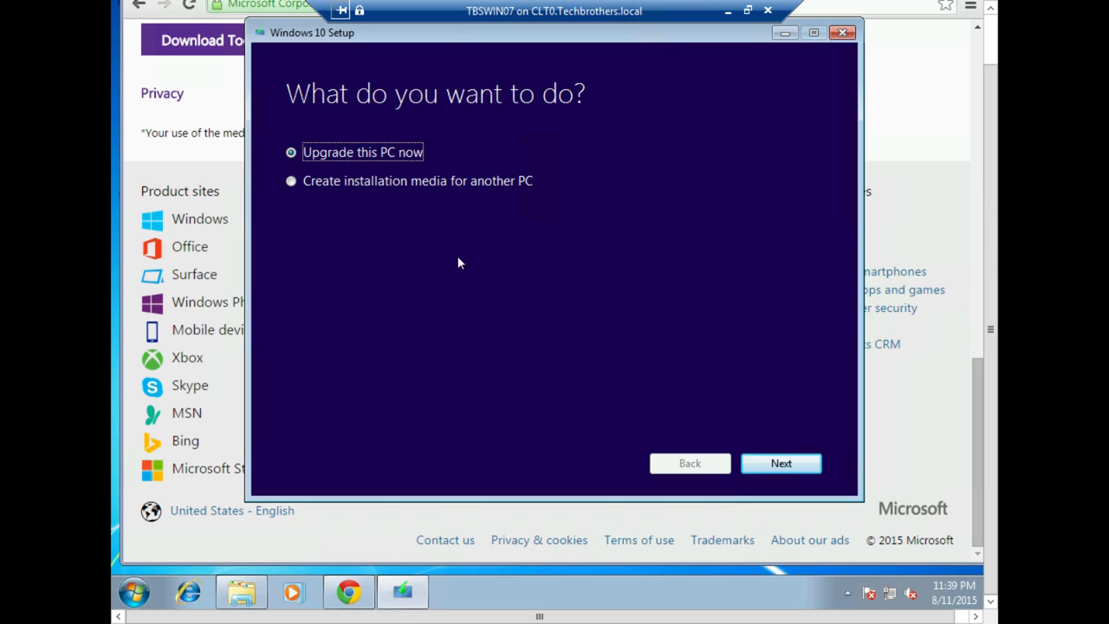
- Choose to create installation media for another PC, with English (United States) as the language and Windows 10 Pro as the edition
left_click(291, 183)
left_click(779, 463)
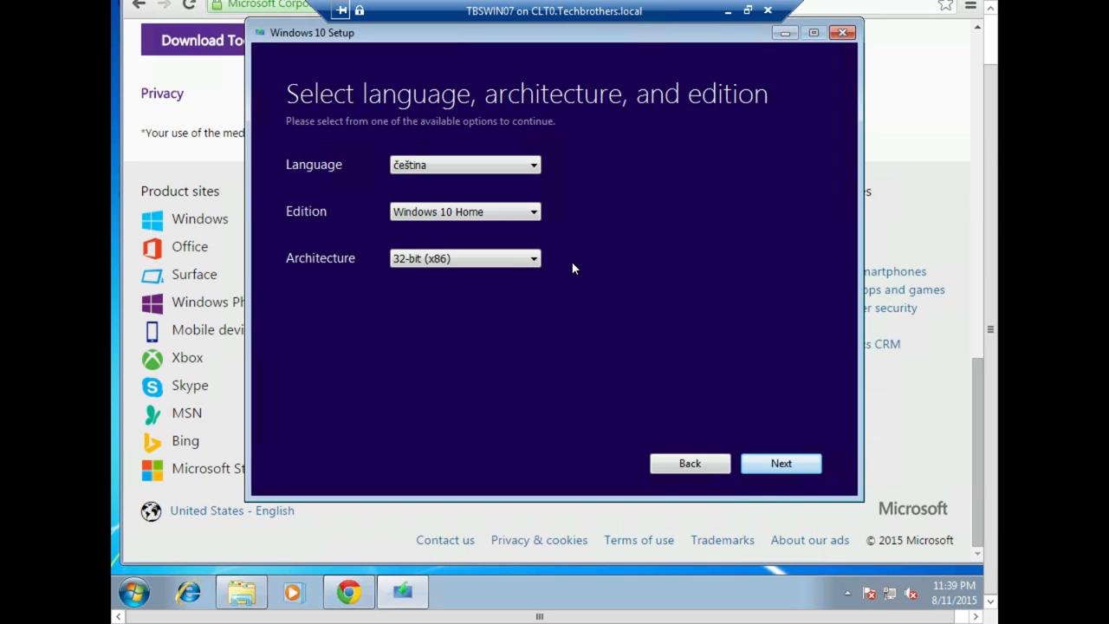
left_click(484, 169)
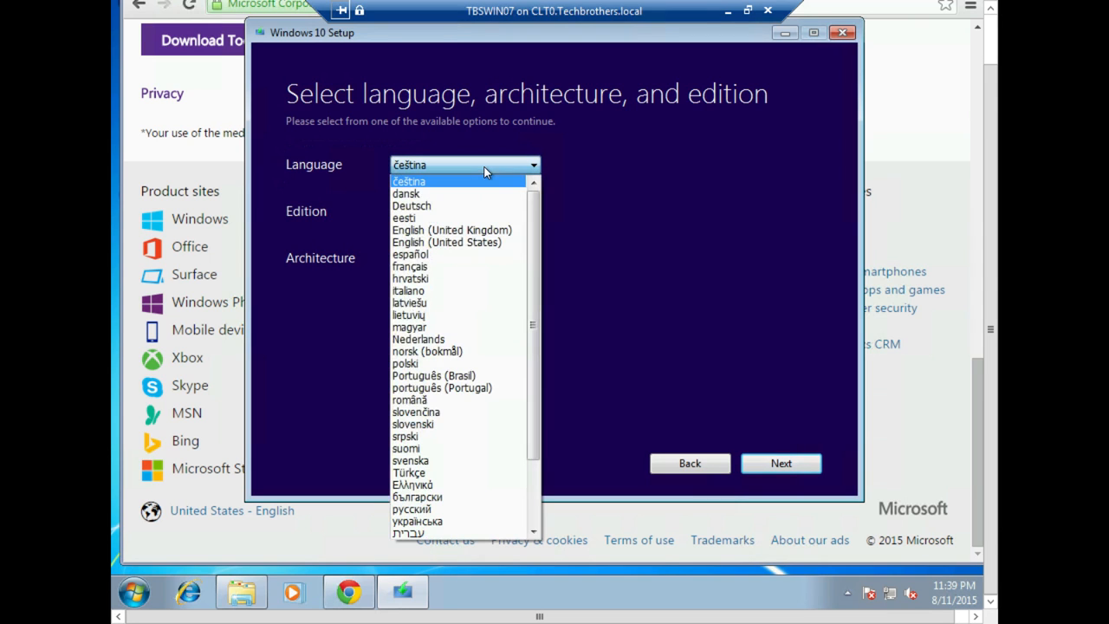
left_click(429, 244)
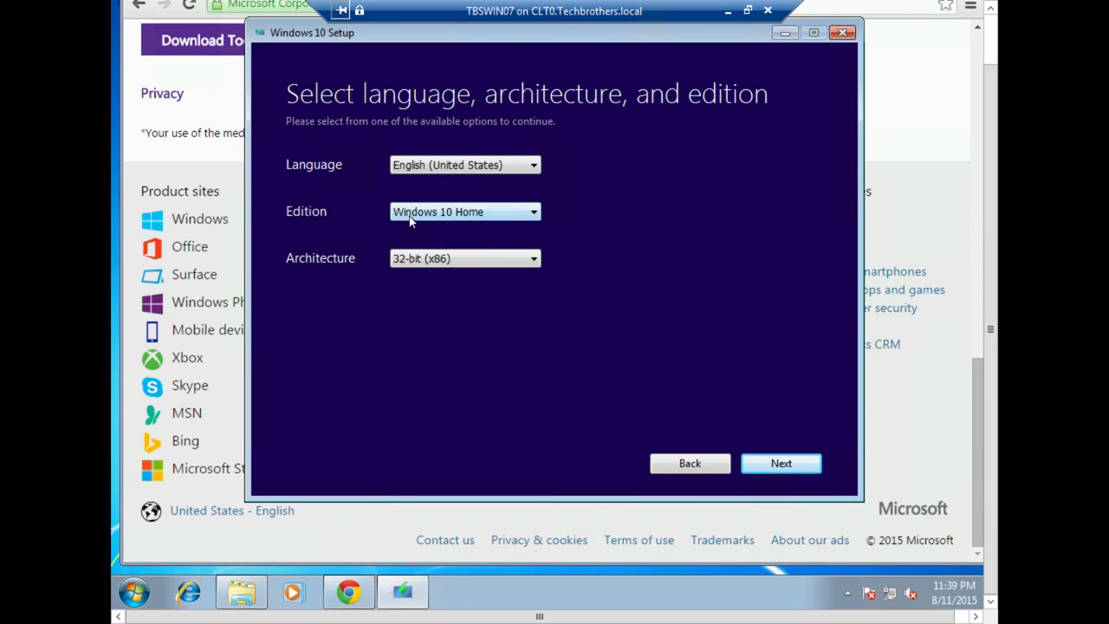
left_click(452, 215)
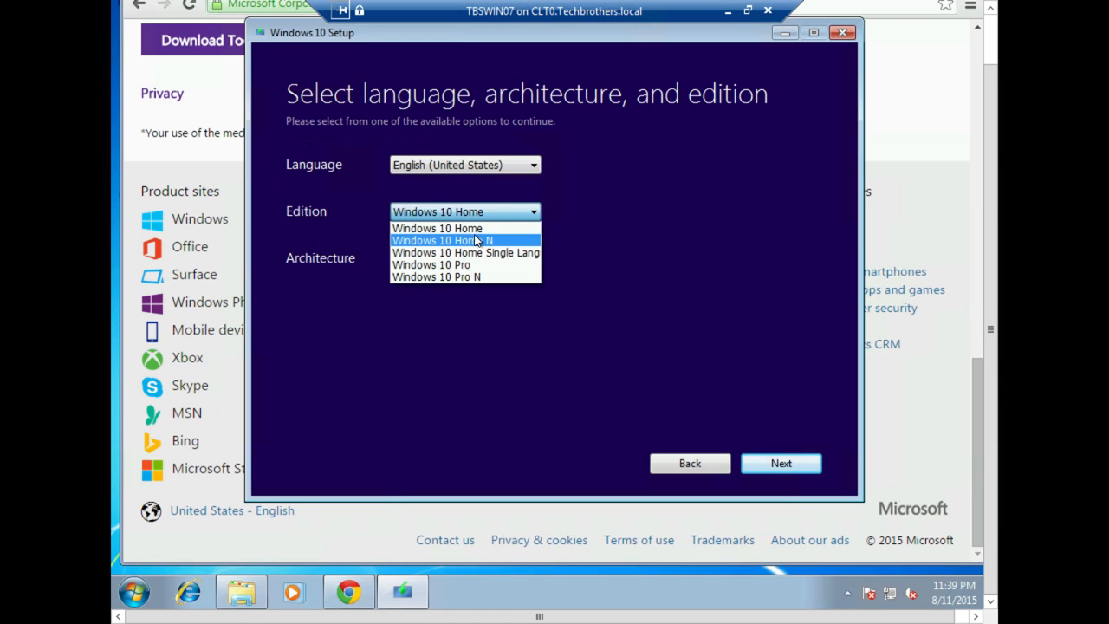
left_click(442, 267)
- Compare the available Windows 10 editions with the installed Windows edition in the computer's system properties, and close the properties
left_click(469, 217)
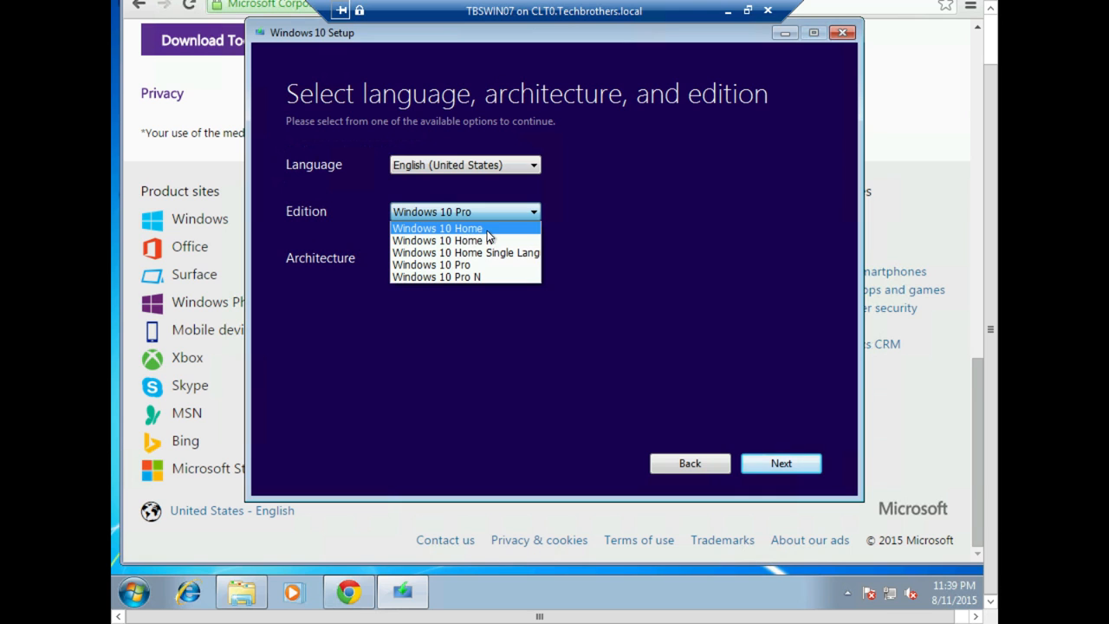
left_click(130, 591)
right_click(384, 367)
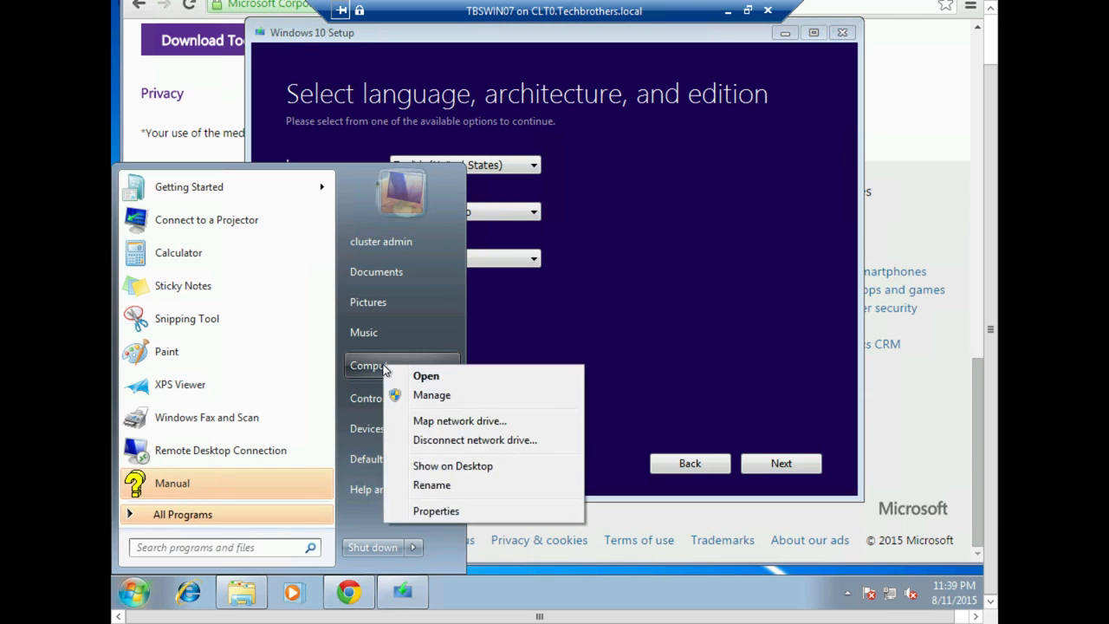
left_click(428, 512)
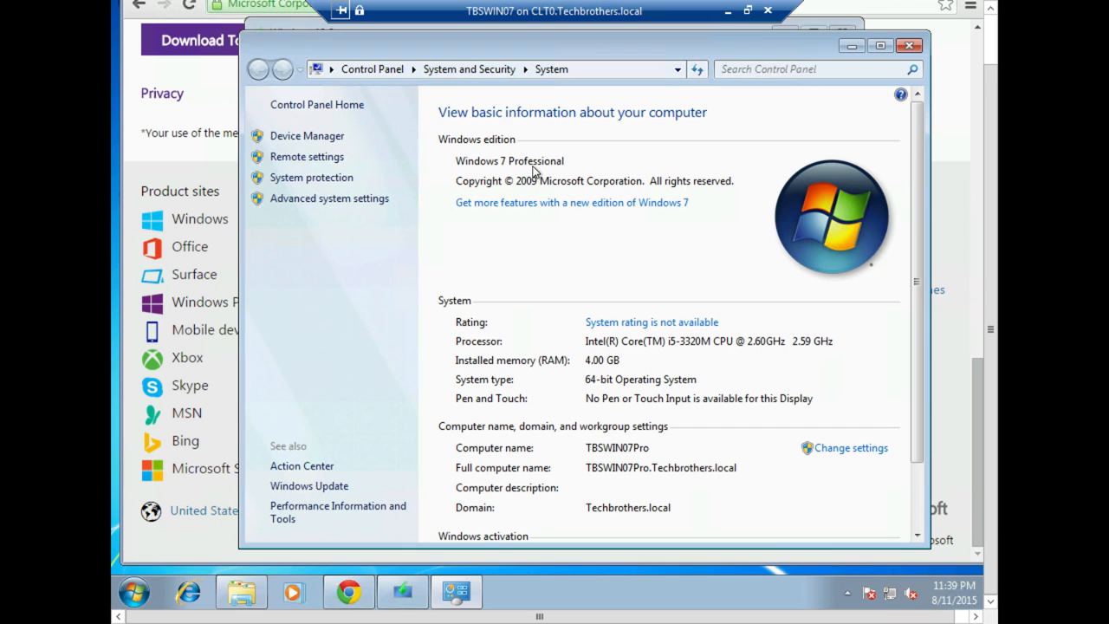
left_click(909, 45)
- Confirm Windows 10 Pro as the edition, set the architecture to 64-bit (x64), and continue to the media choice
left_click(495, 216)
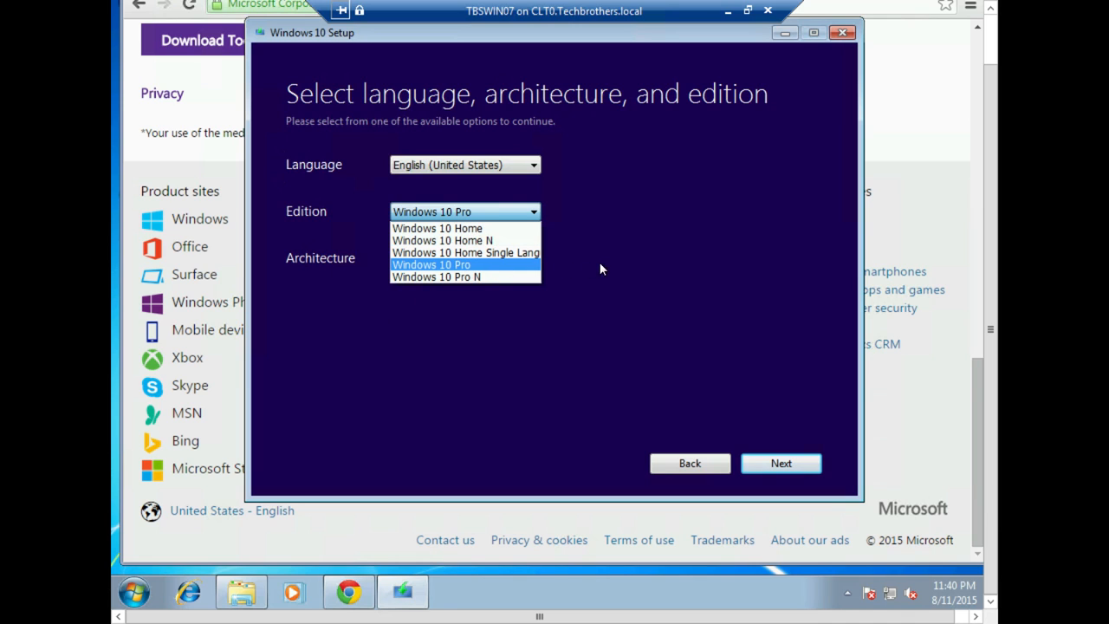
left_click(462, 265)
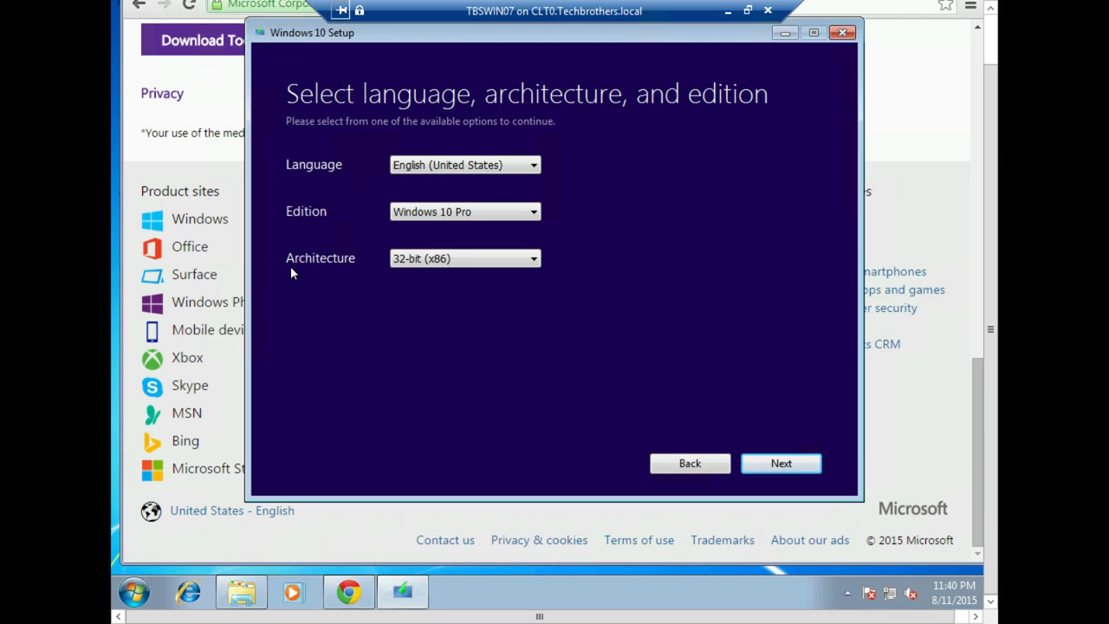
left_click(442, 263)
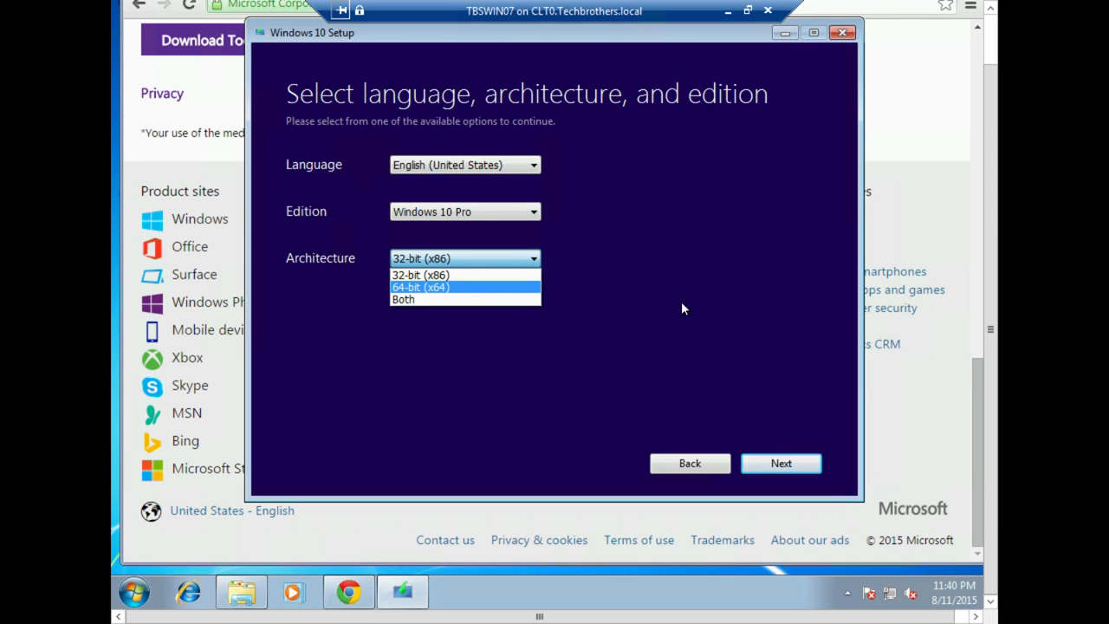
left_click(414, 288)
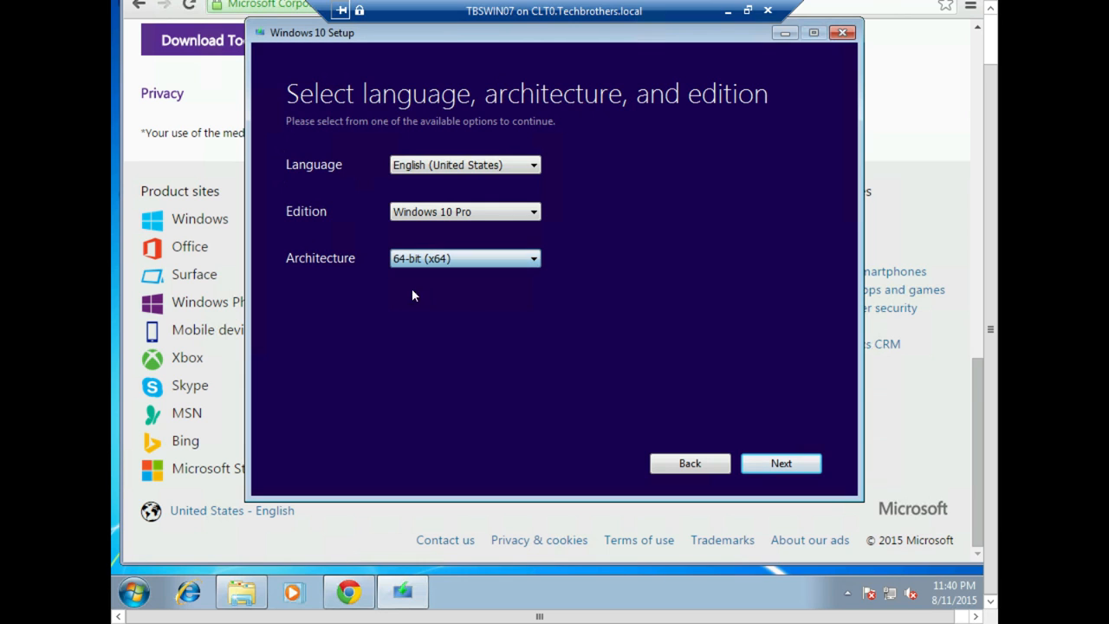
left_click(782, 462)
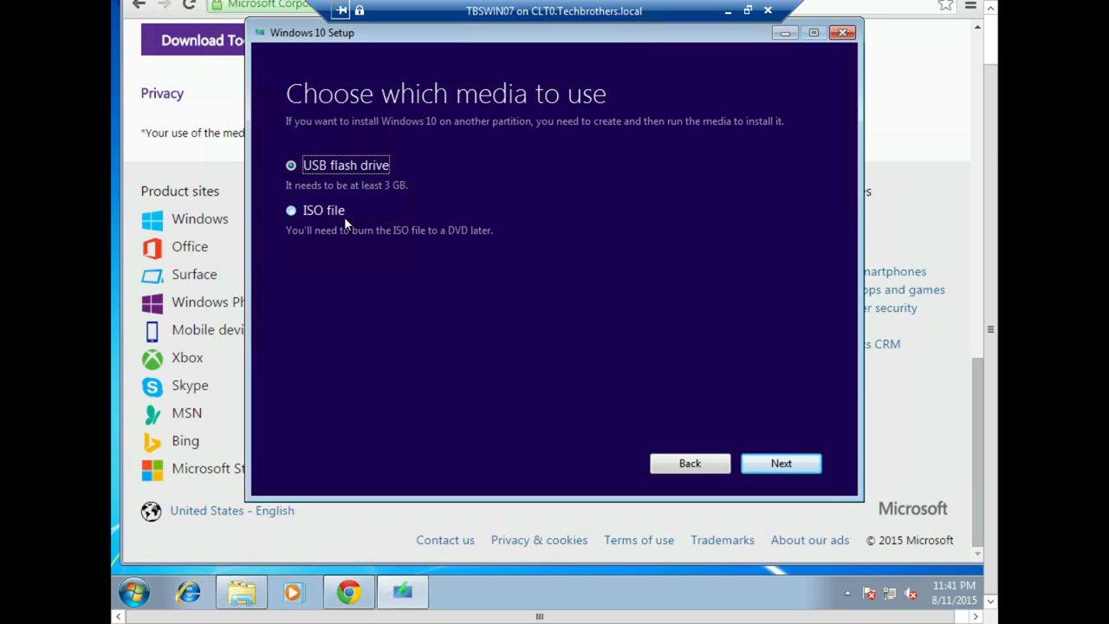
- Try the installation media options up to the USB flash drive selection, and quit Windows 10 Setup
left_click(292, 212)
left_click(789, 465)
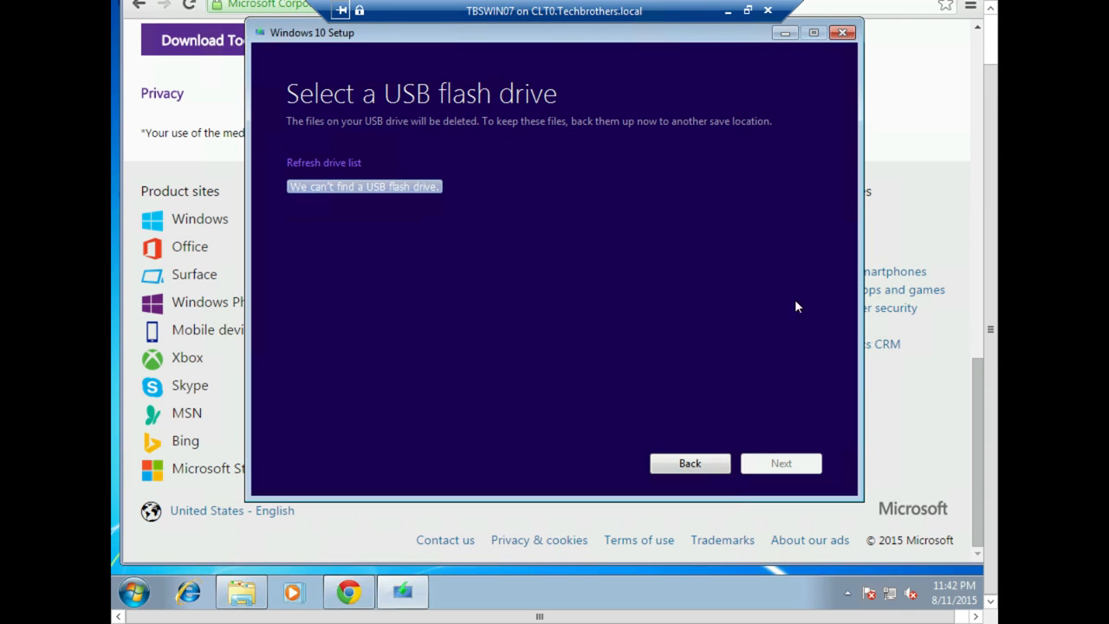
left_click(842, 34)
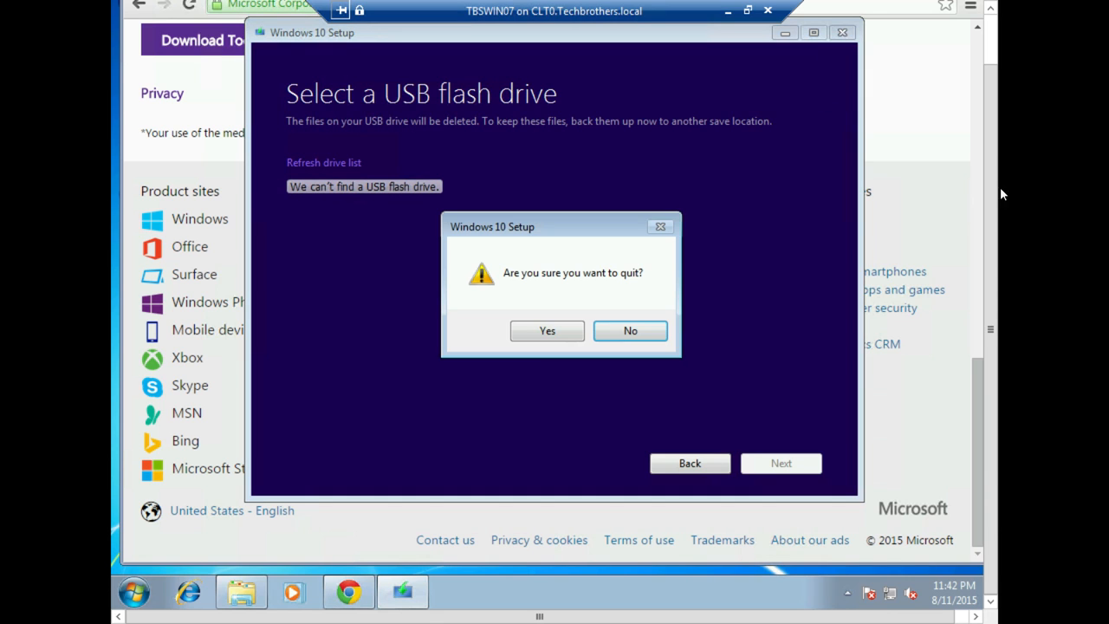
left_click(548, 332)
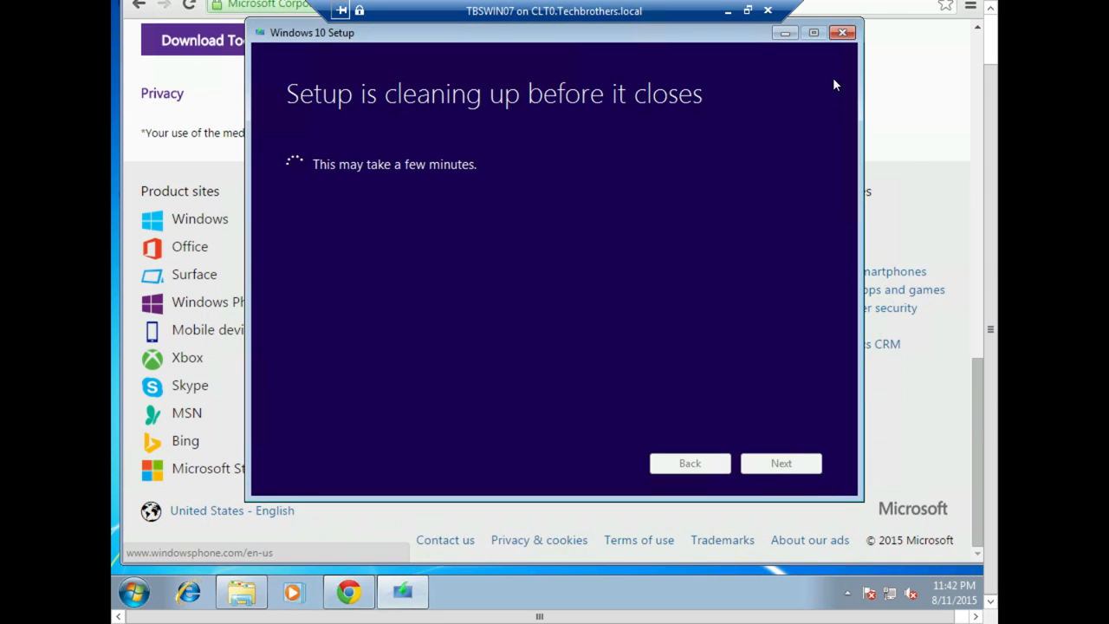
- Close the browser and select the Virtual CloneDrive shortcut on the desktop
left_click_drag(994, 329, 997, 273)
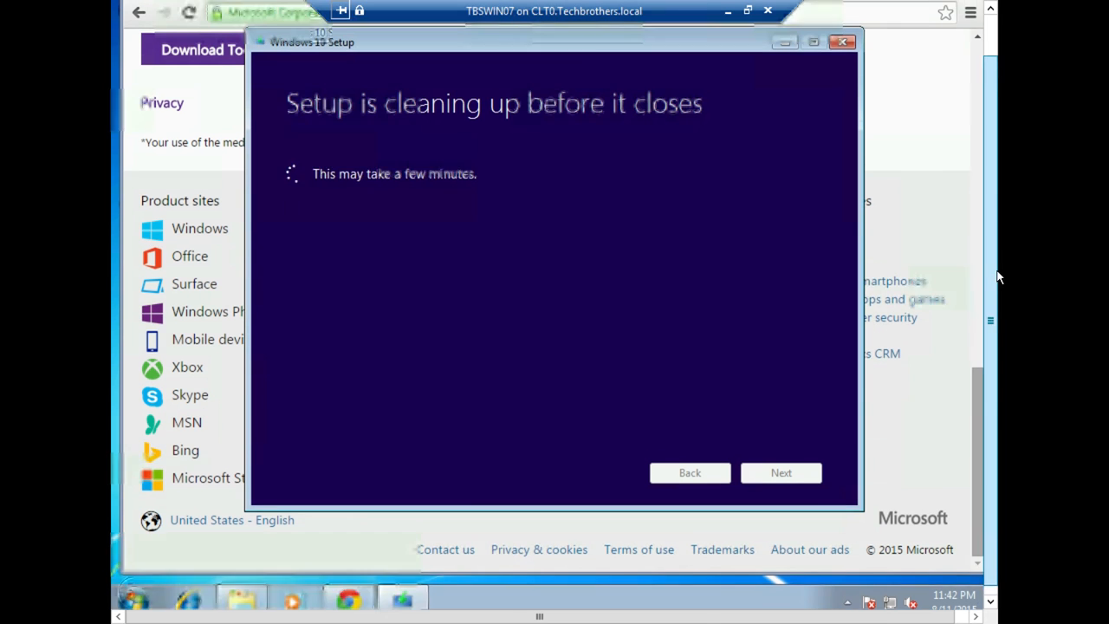
left_click(966, 20)
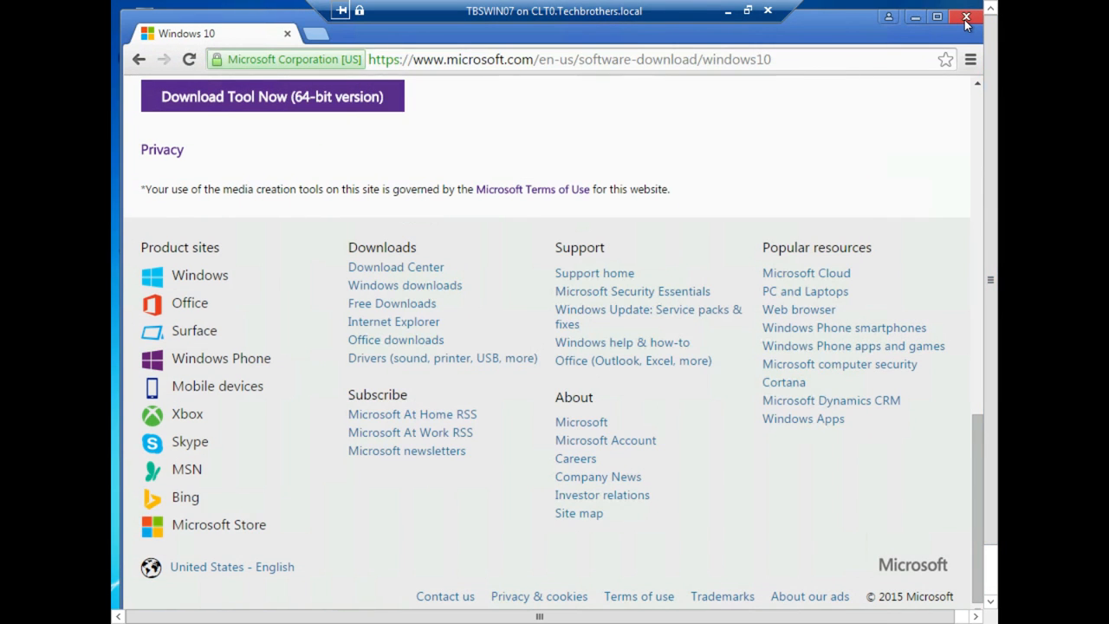
left_click(966, 21)
left_click_drag(988, 353, 973, 442)
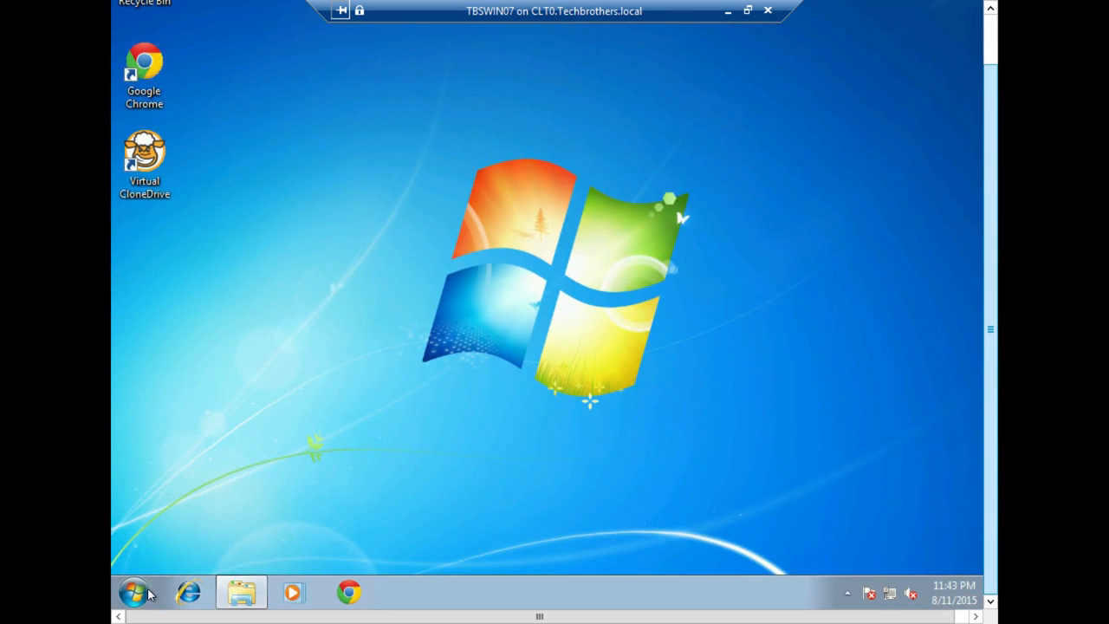
left_click(146, 195)
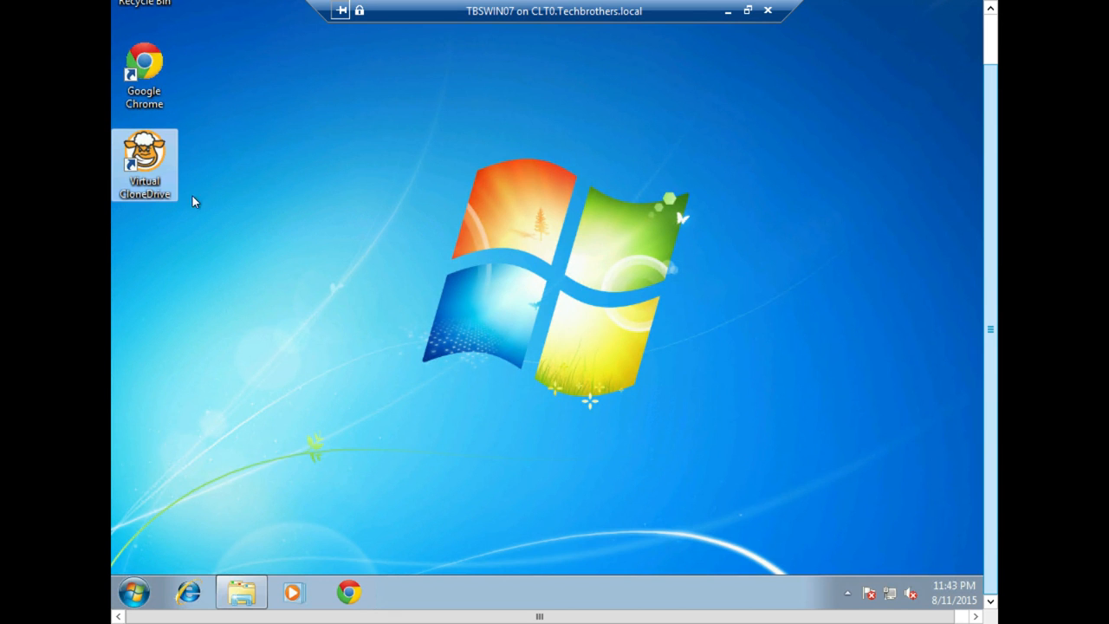
- Locate the Windows10 disc image on Local Disk (C:) and show the commands available for mounting it
left_click(134, 593)
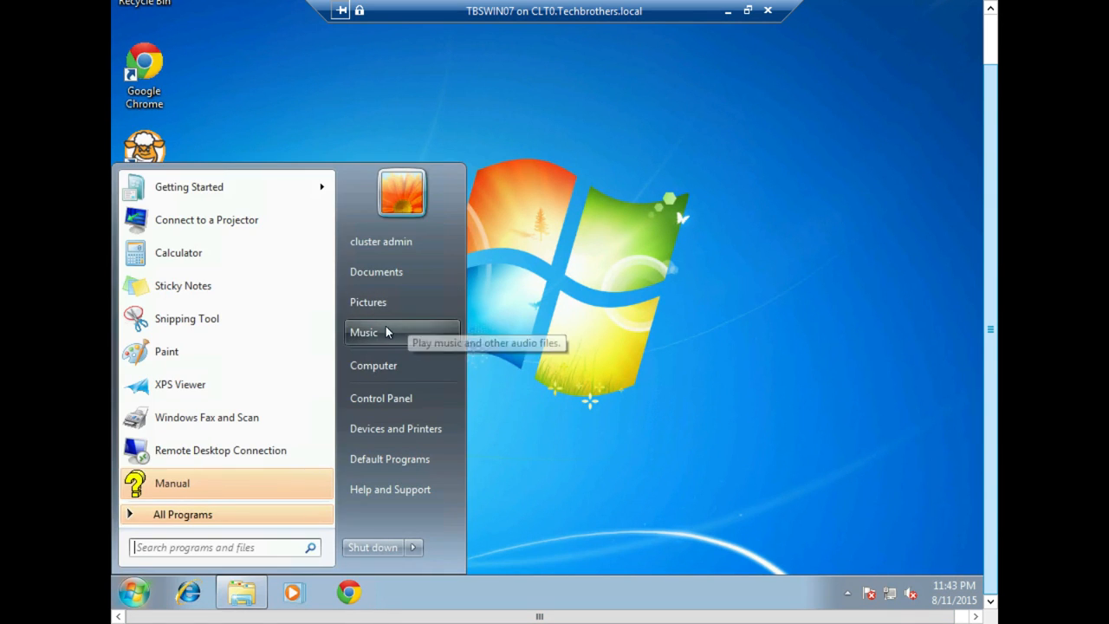
left_click(400, 365)
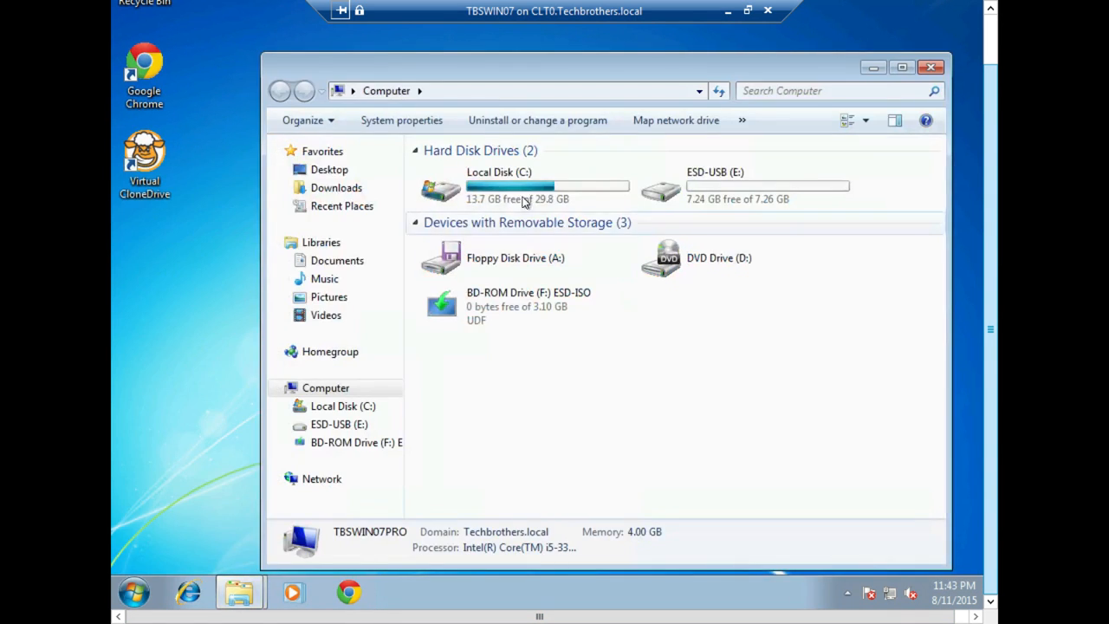
double_click(523, 201)
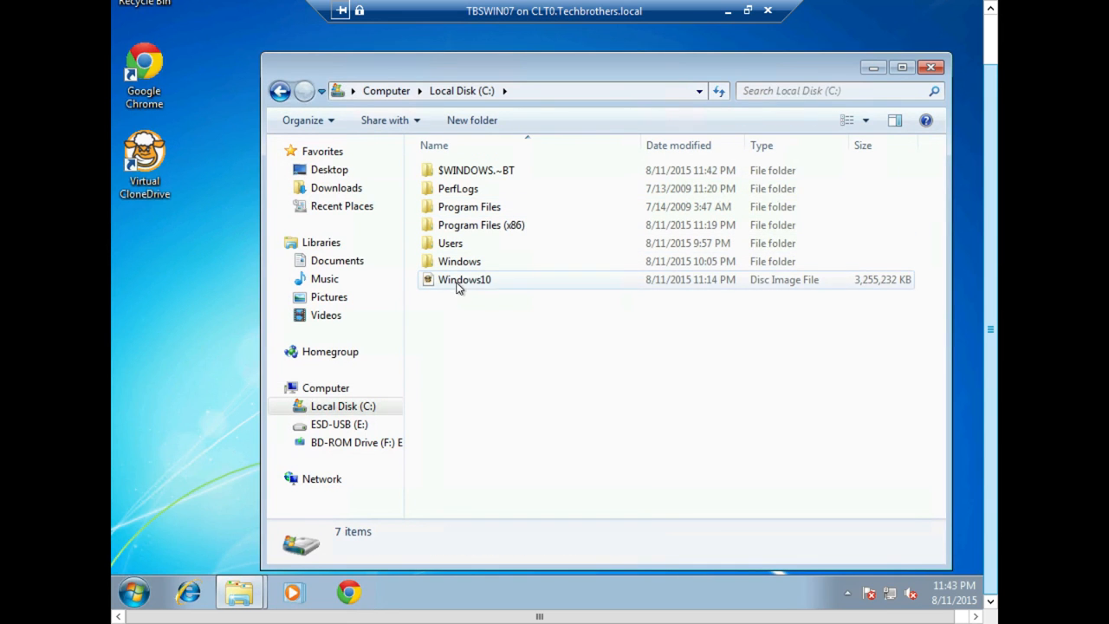
left_click(459, 282)
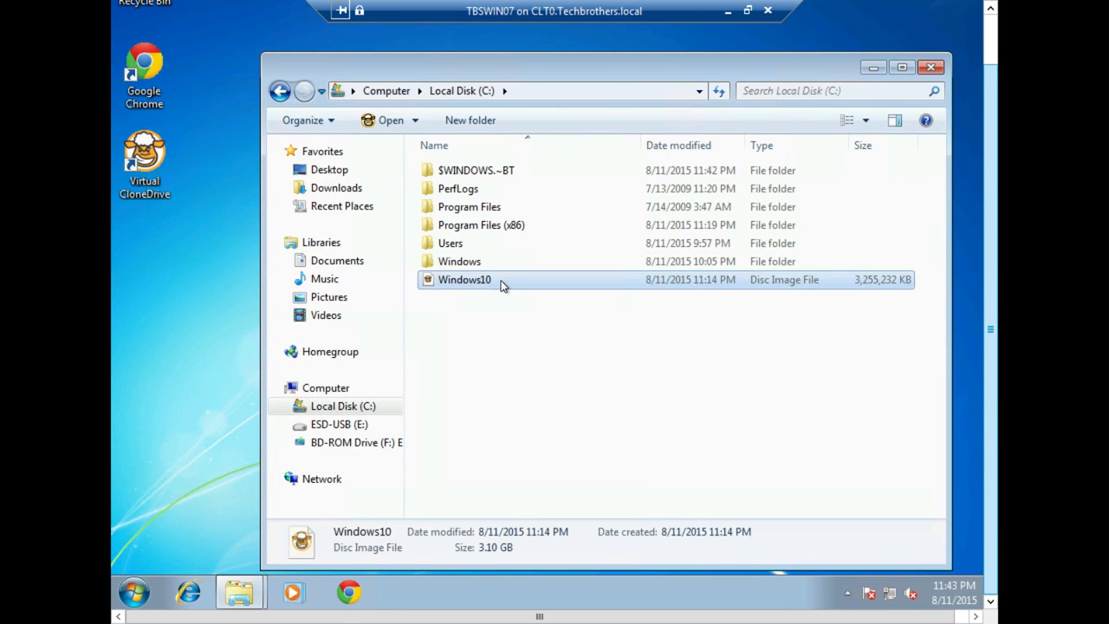
right_click(451, 281)
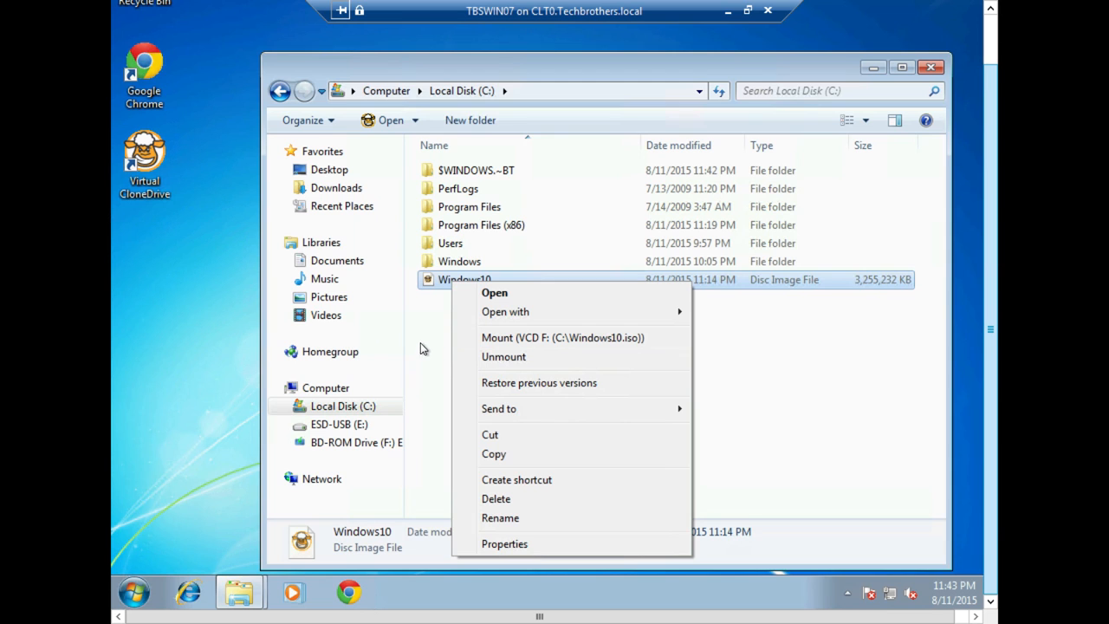
- Open the mounted ESD-ISO drive (F:) and run its setup application as administrator, allowing it to make changes
left_click(360, 442)
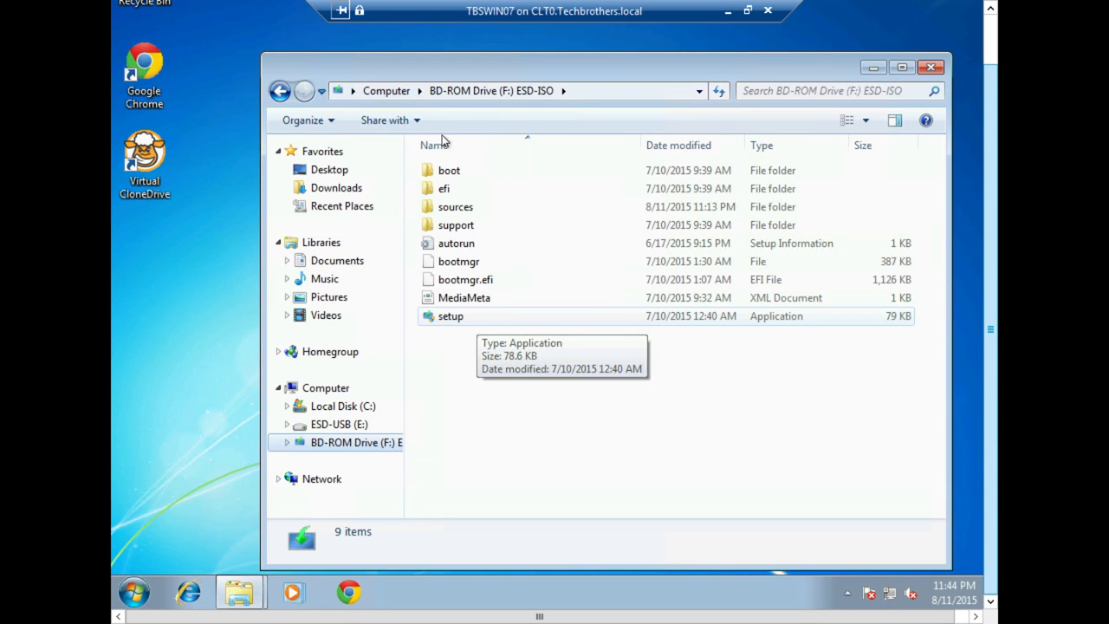
right_click(452, 322)
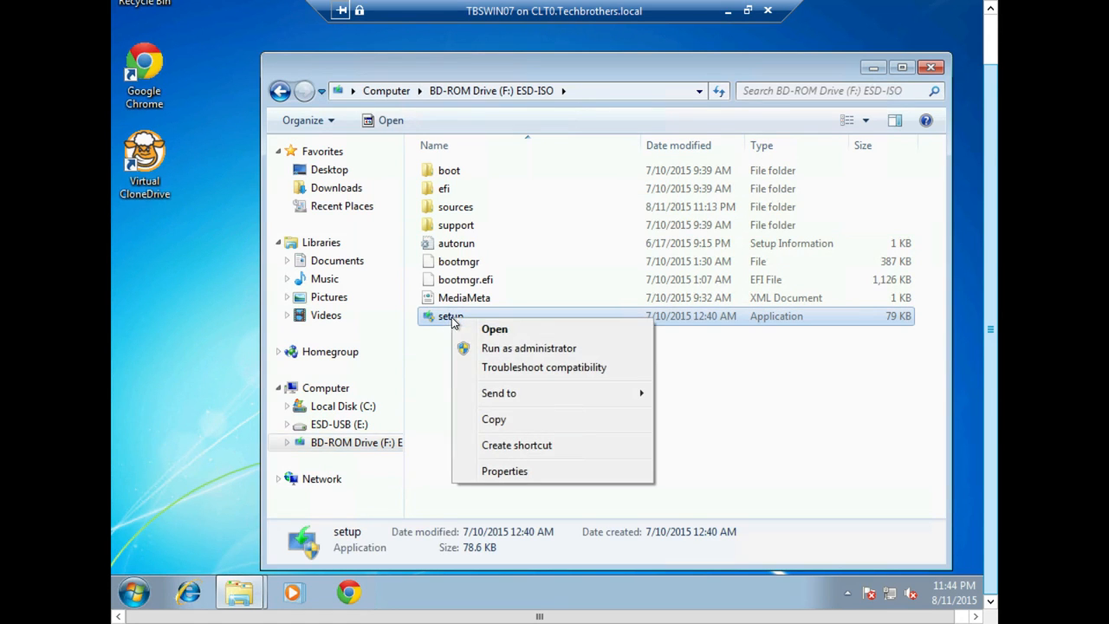
left_click(523, 350)
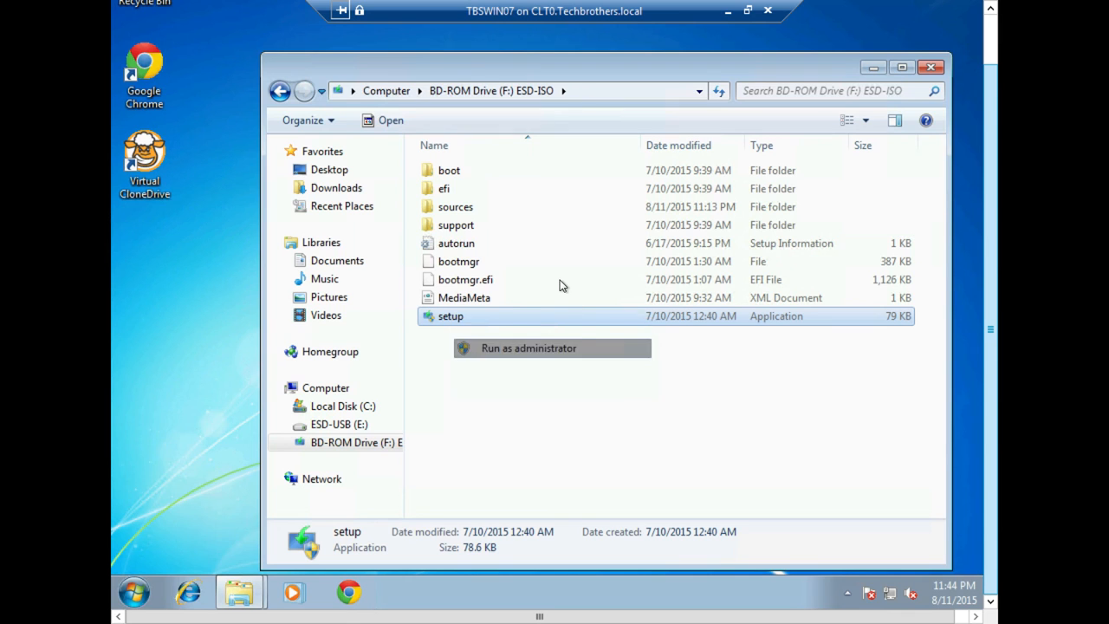
left_click(683, 362)
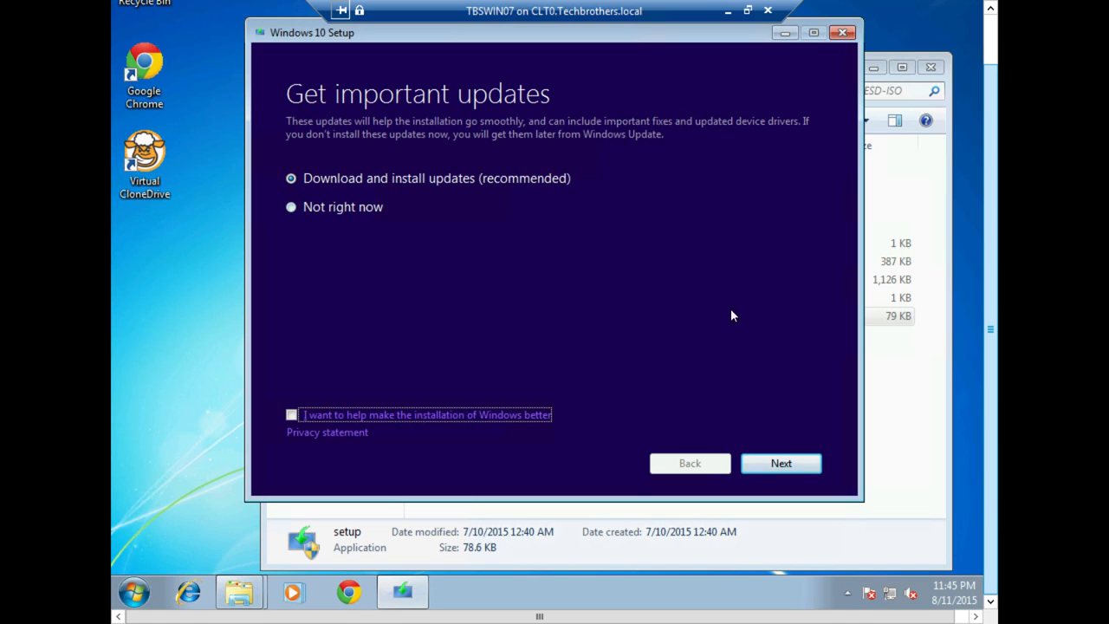
- Continue Windows 10 Setup with the recommended download and installation of updates, and accept the license terms
left_click(797, 464)
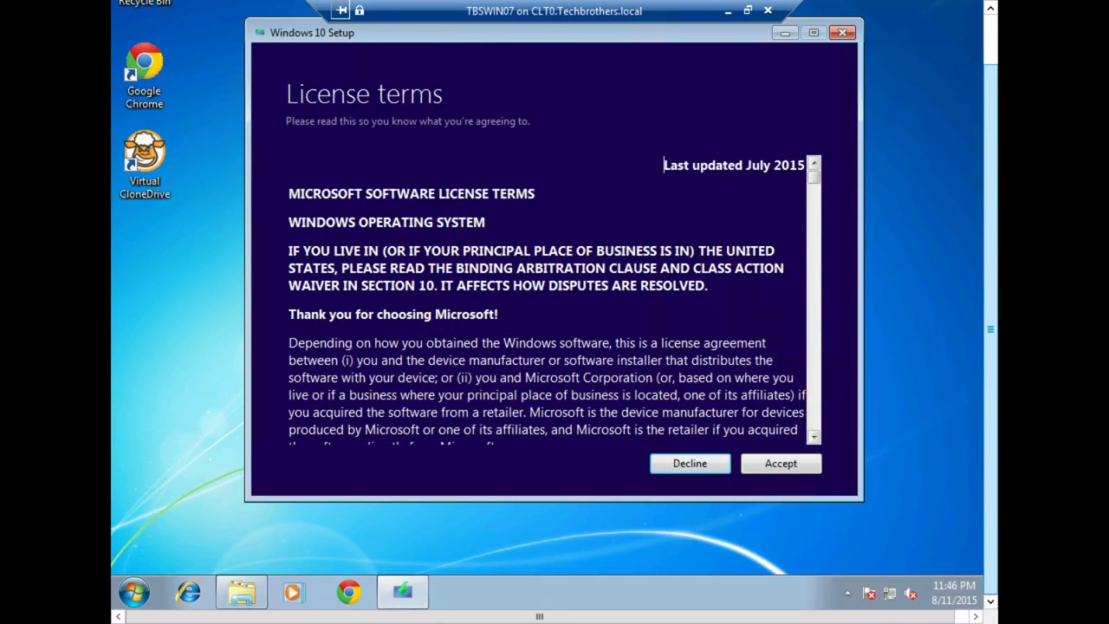
left_click(783, 466)
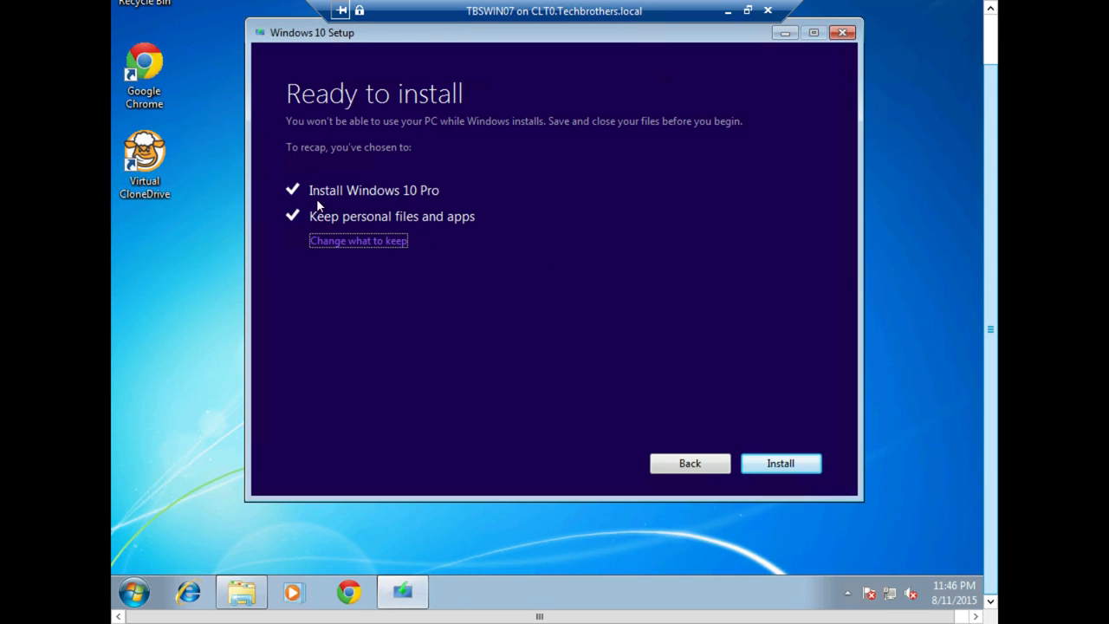
- Review what to keep, leave Keep personal files and apps selected, and start the Windows 10 Pro installation
left_click(357, 244)
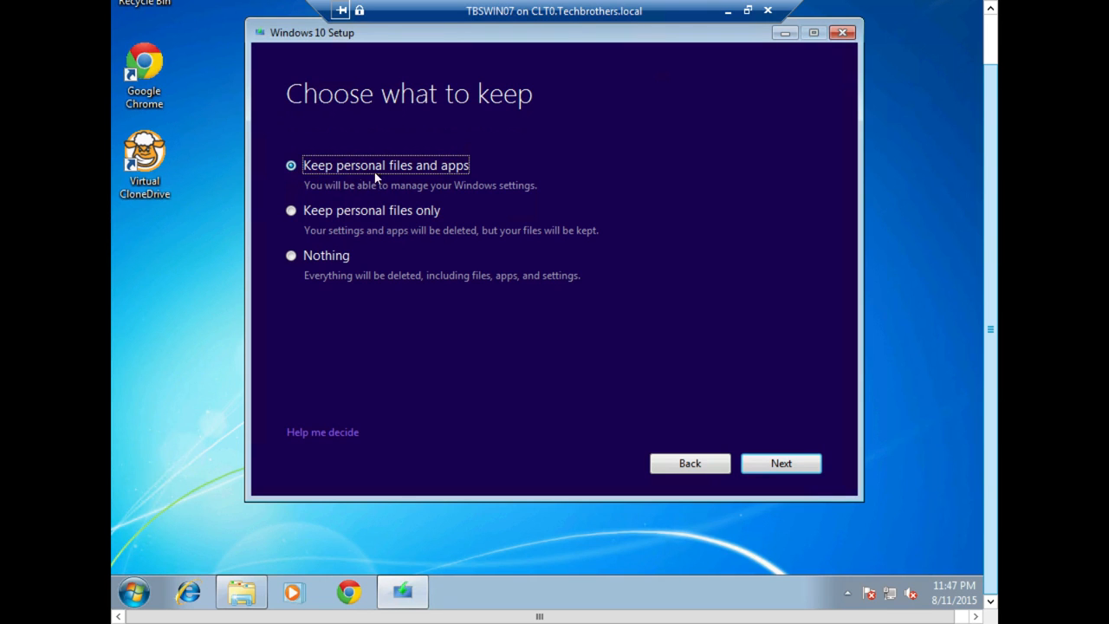
left_click(783, 463)
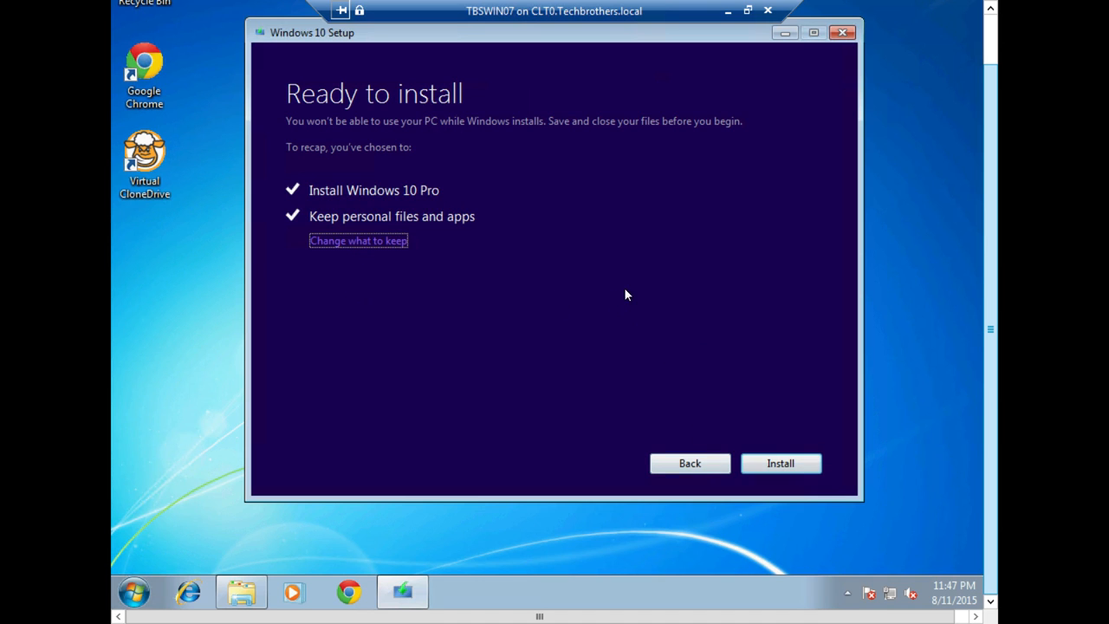
left_click(775, 464)
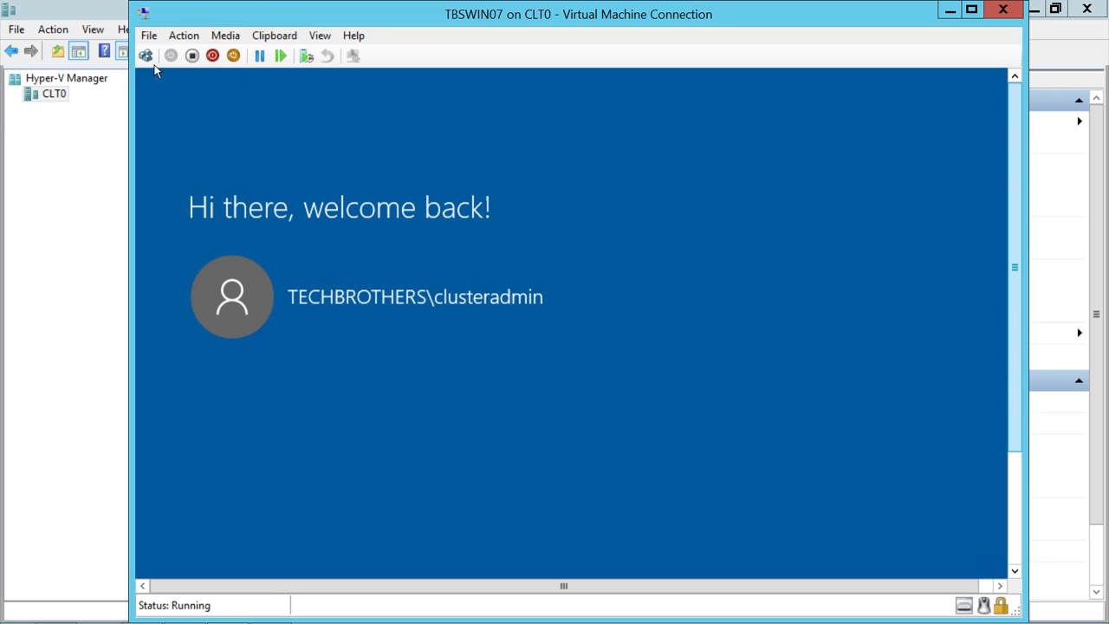
- Continue the Windows 10 first-run setup with the existing account, use Express settings, and accept the suggested default apps
left_click_drag(1015, 303, 1024, 512)
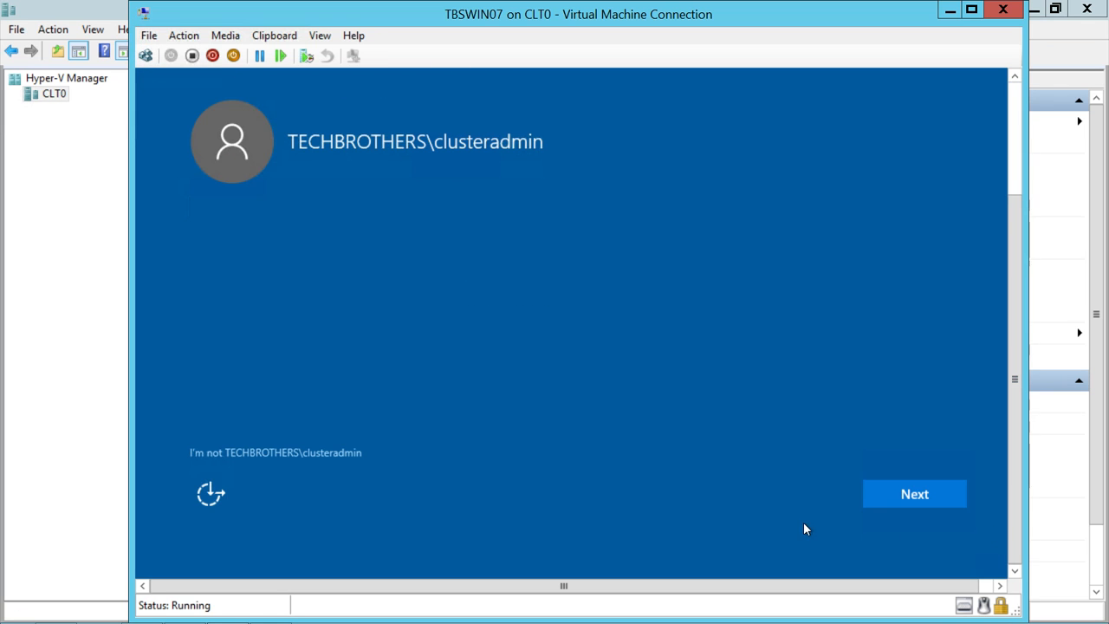
left_click(915, 494)
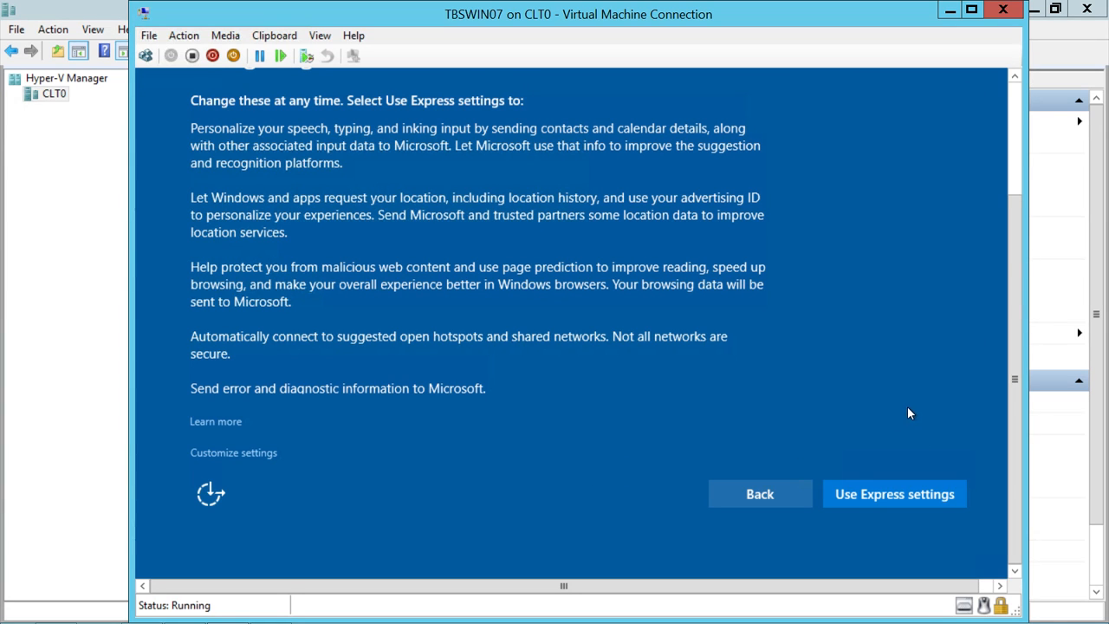
left_click(910, 497)
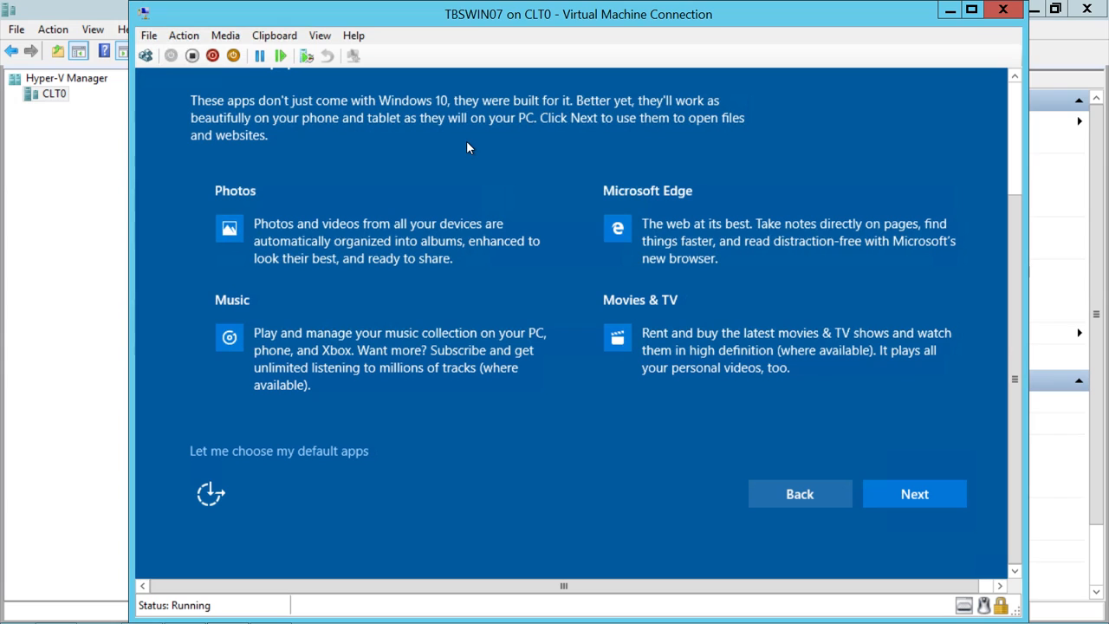
left_click(918, 494)
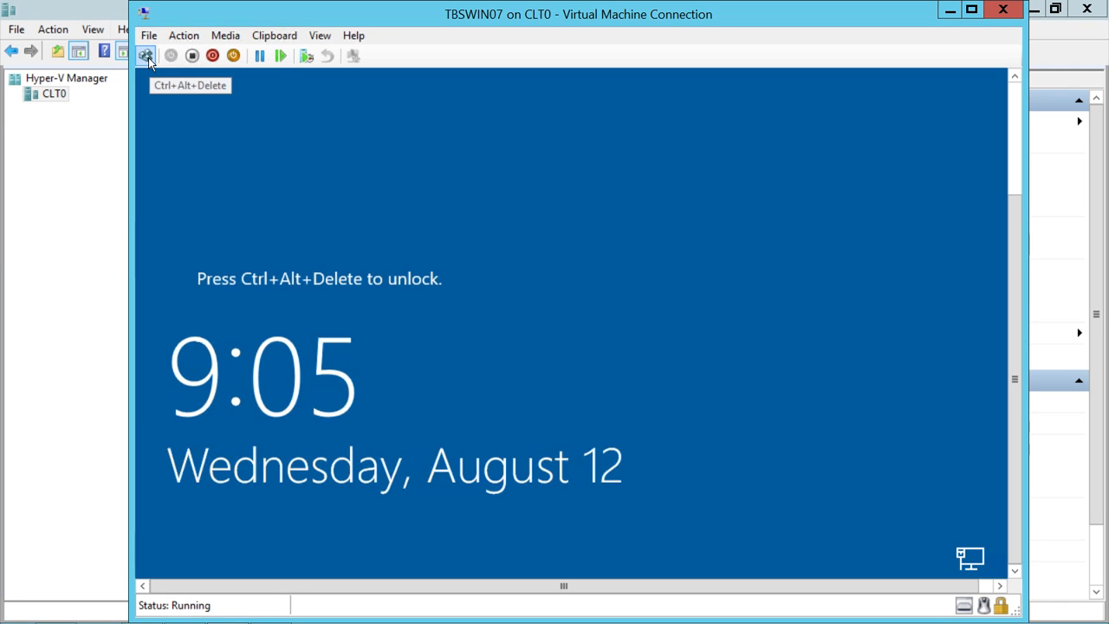
- Unlock the virtual machine and sign in to the existing domain account with its account password
left_click(145, 56)
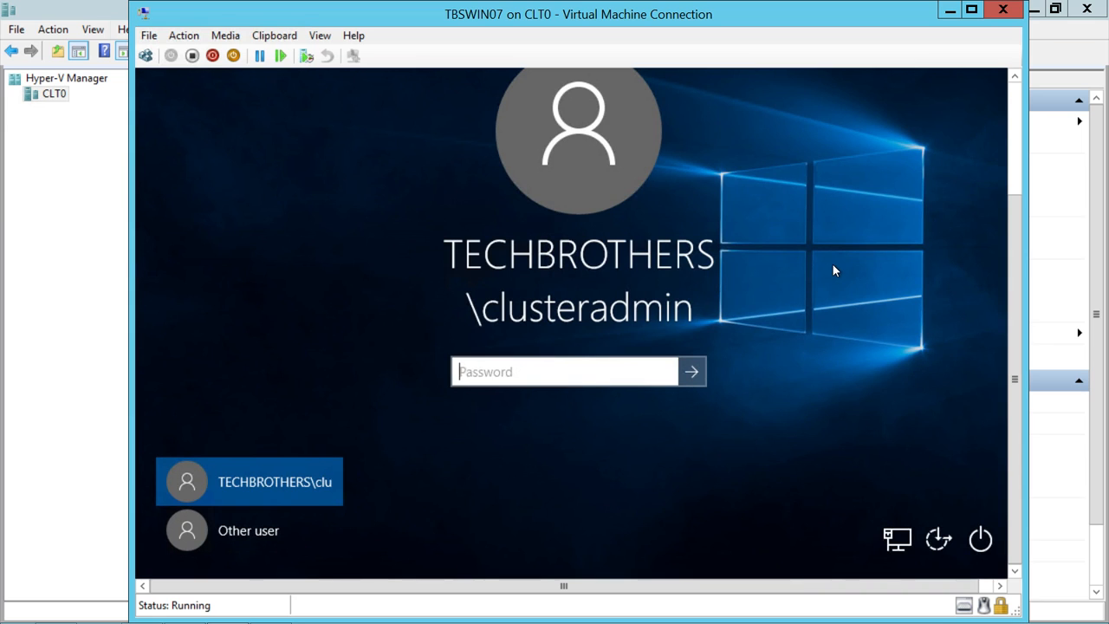
type("*********")
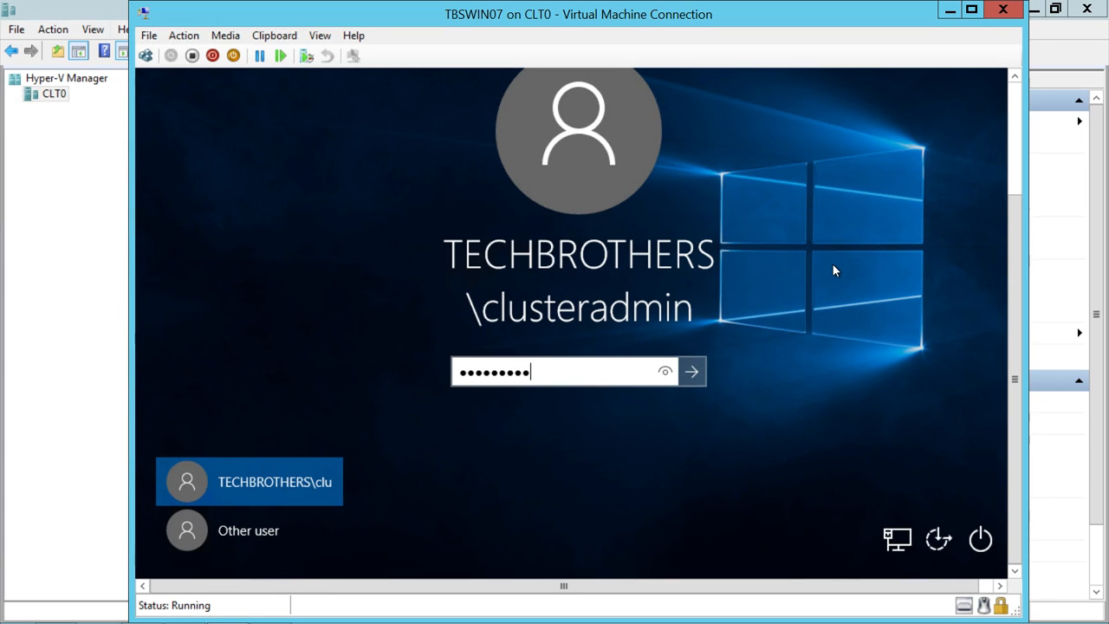
key("Return")
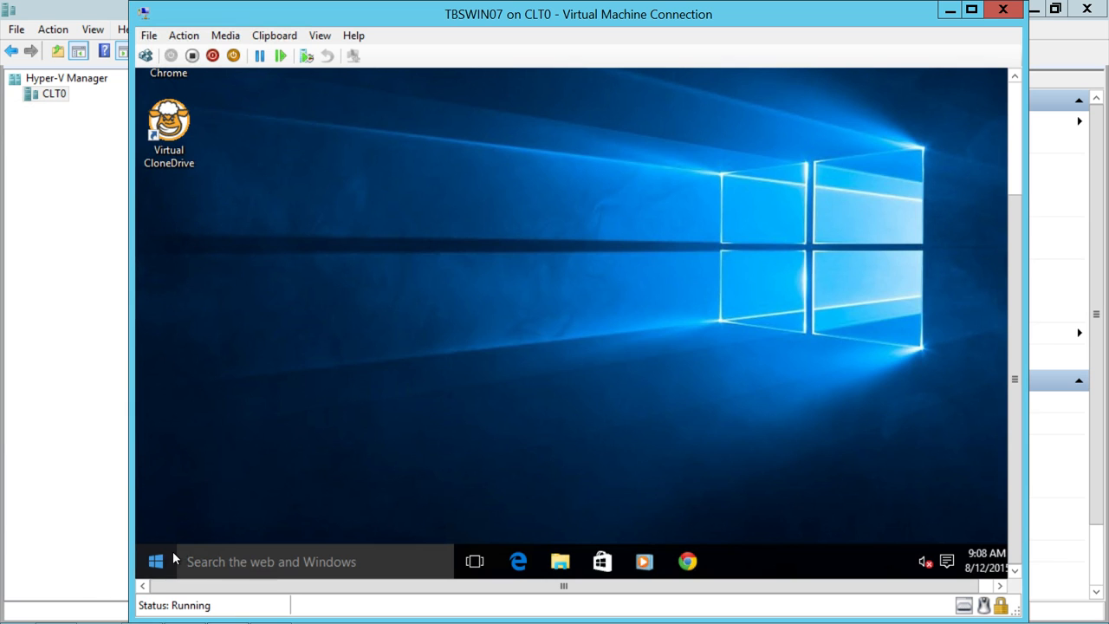
- Look over the apps and tiles in the Windows 10 Start menu, and dismiss it
left_click(157, 569)
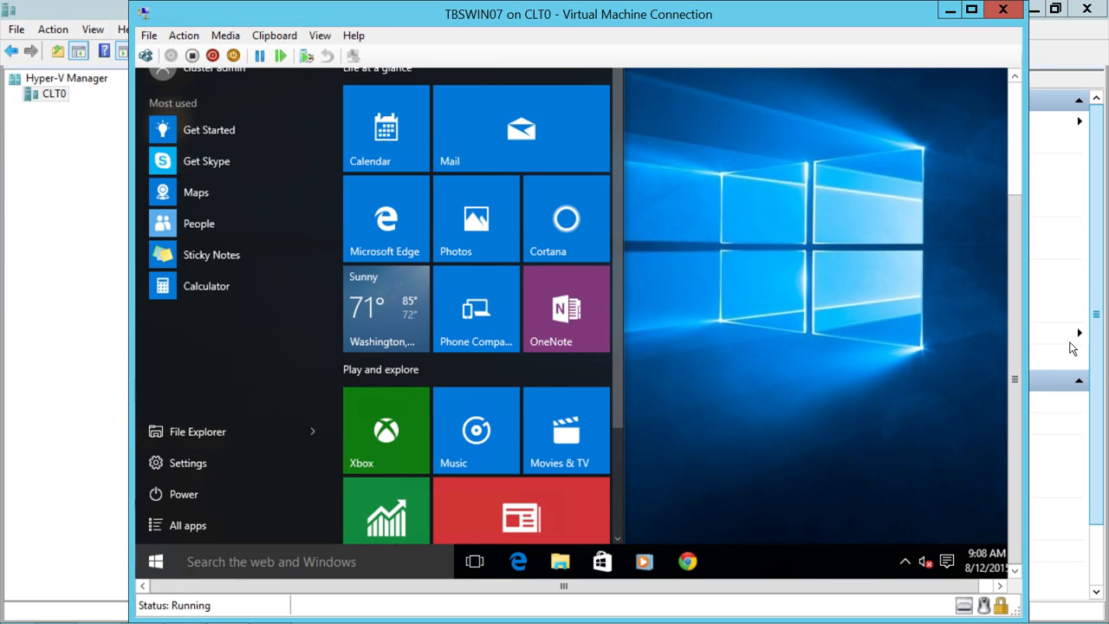
left_click_drag(1012, 381, 1007, 120)
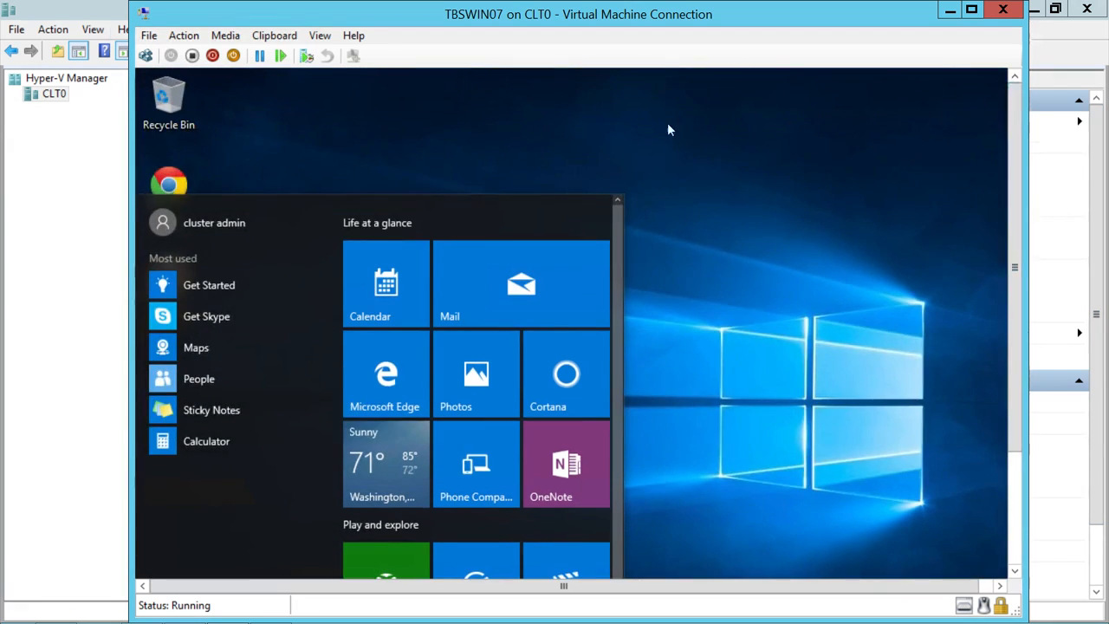
left_click(433, 161)
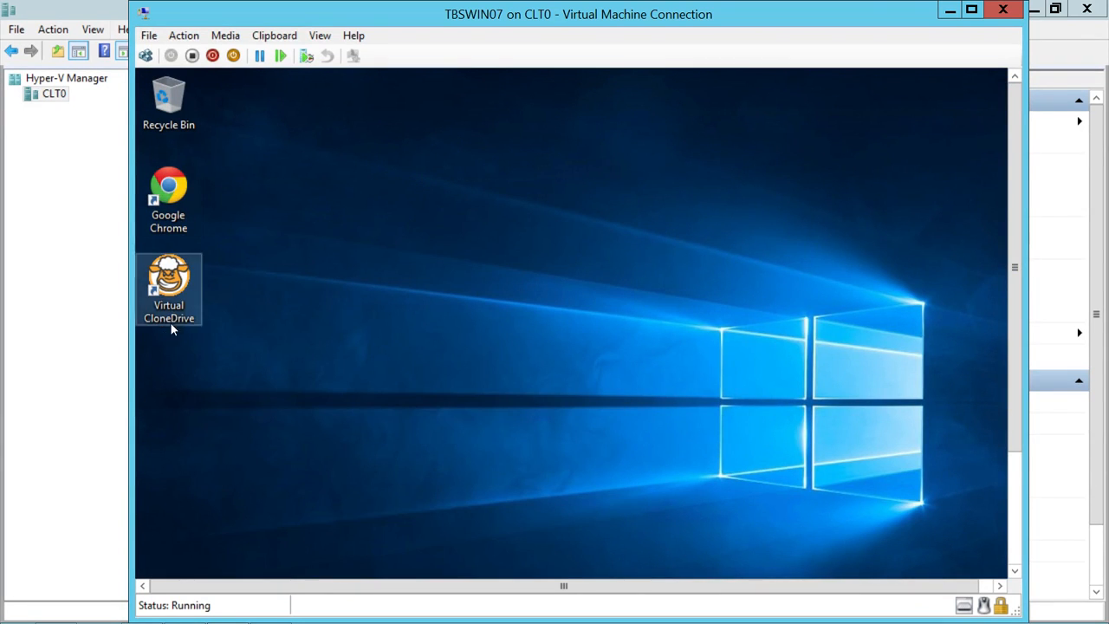
- Check the Documents folder and the contents of Local Disk (C:) in File Explorer, and close the window
left_click_drag(1014, 223, 985, 468)
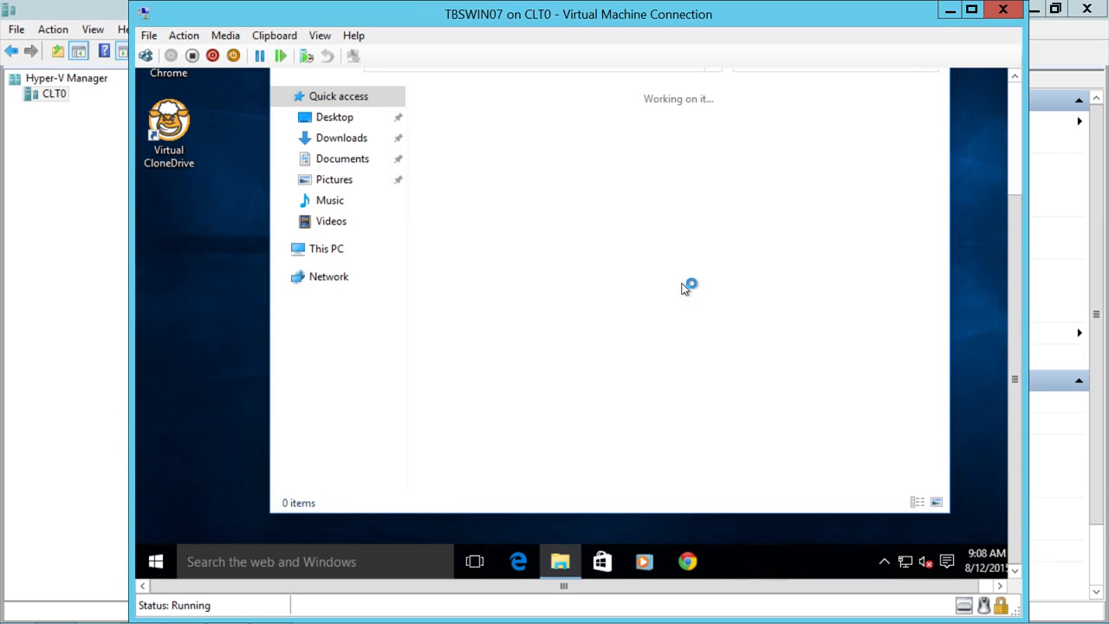
left_click(345, 165)
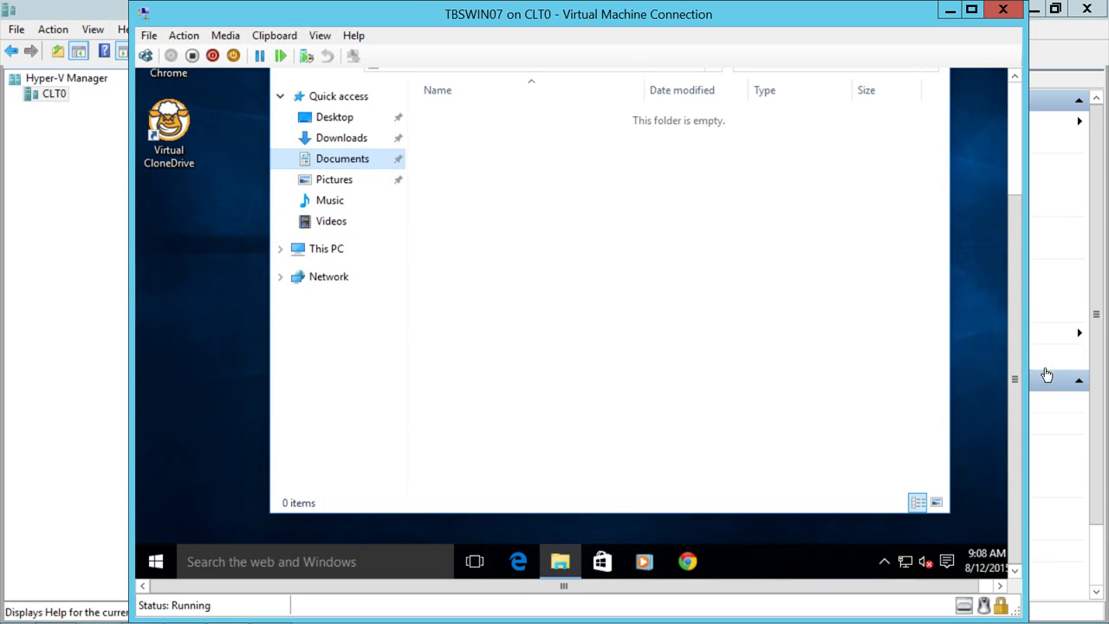
left_click_drag(1014, 296, 1014, 184)
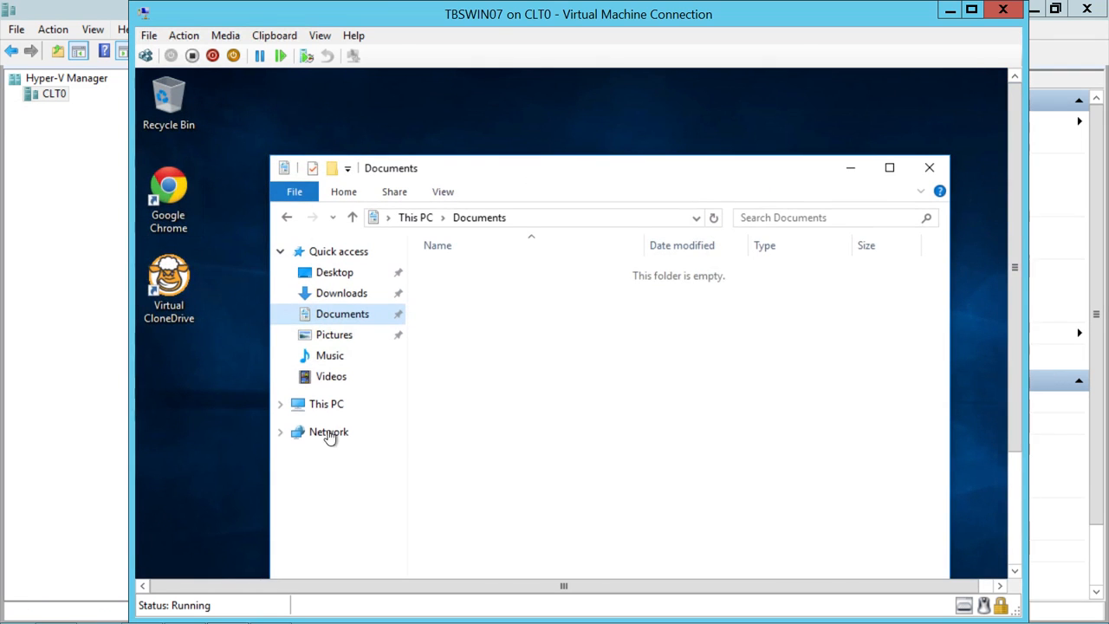
left_click(323, 405)
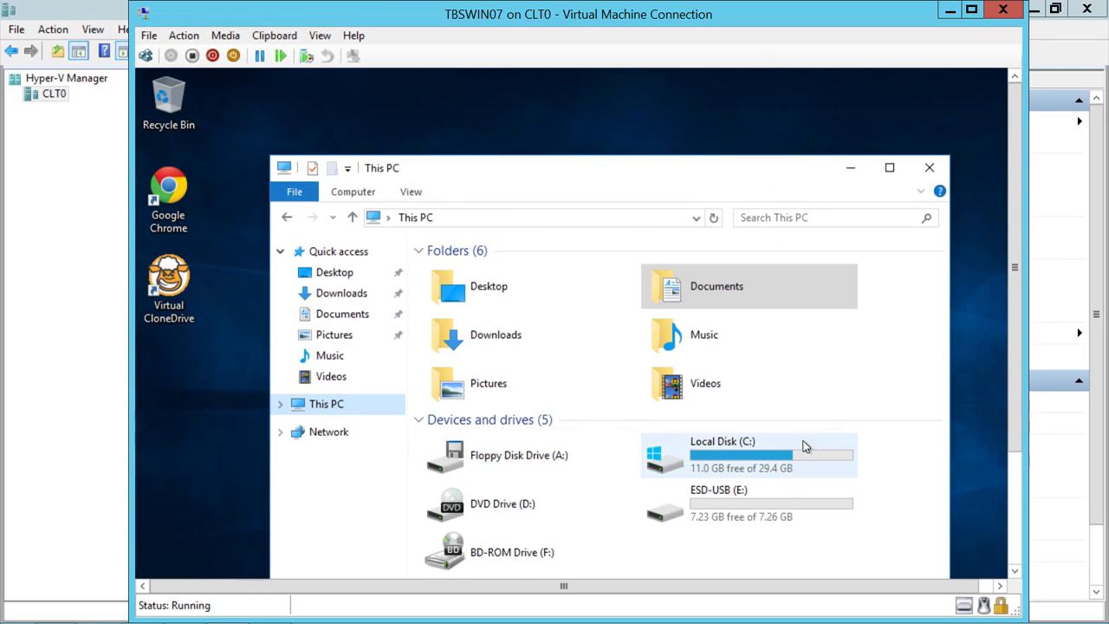
double_click(713, 456)
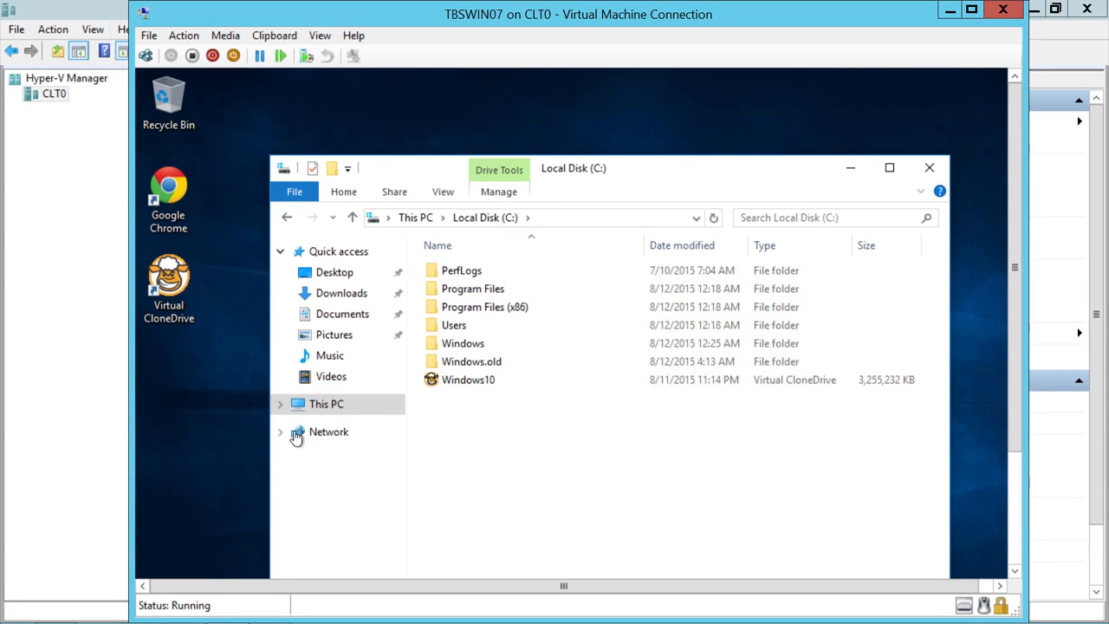
left_click(929, 168)
- Open the Windows Settings and show the System section's About page
left_click_drag(1017, 208, 1027, 440)
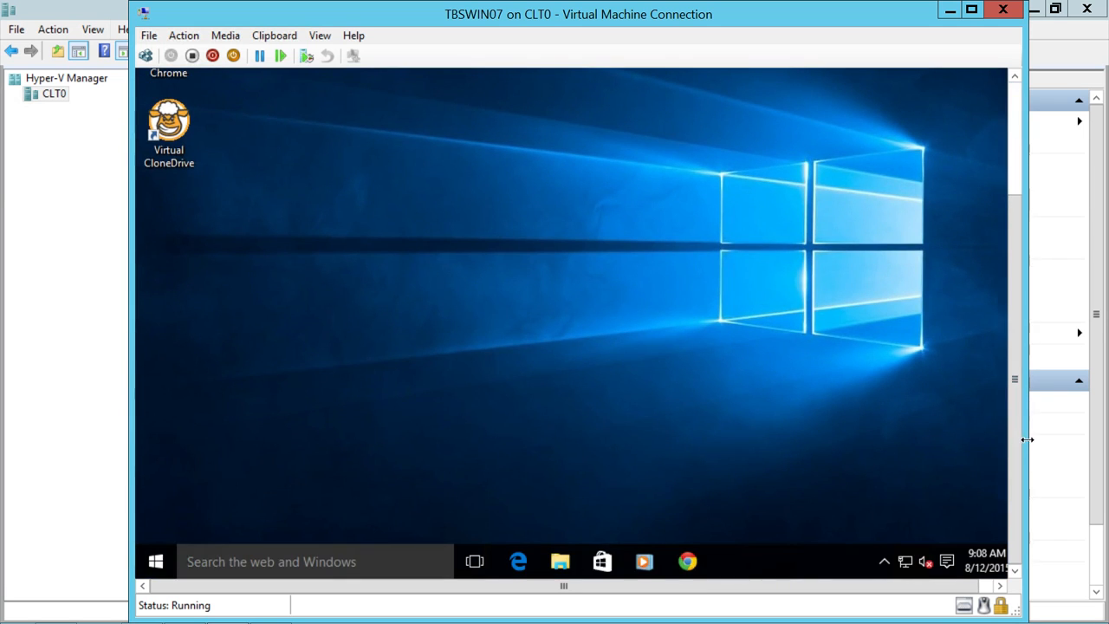
left_click(161, 564)
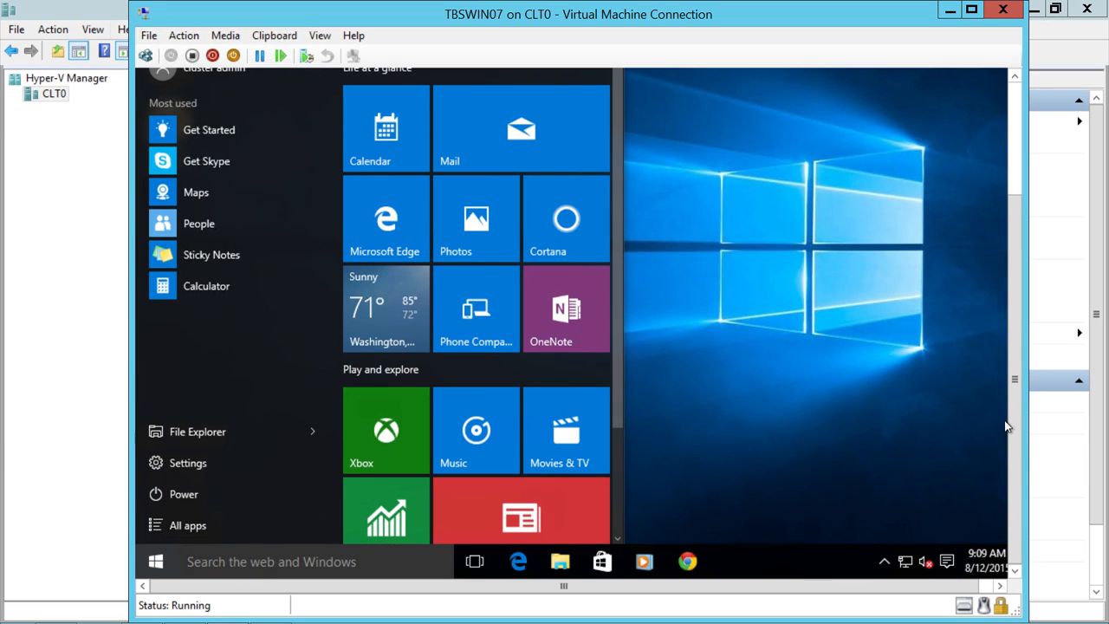
mouse_move(1018, 443)
left_mouse_down()
mouse_move(1022, 266)
mouse_move(1029, 456)
left_mouse_up()
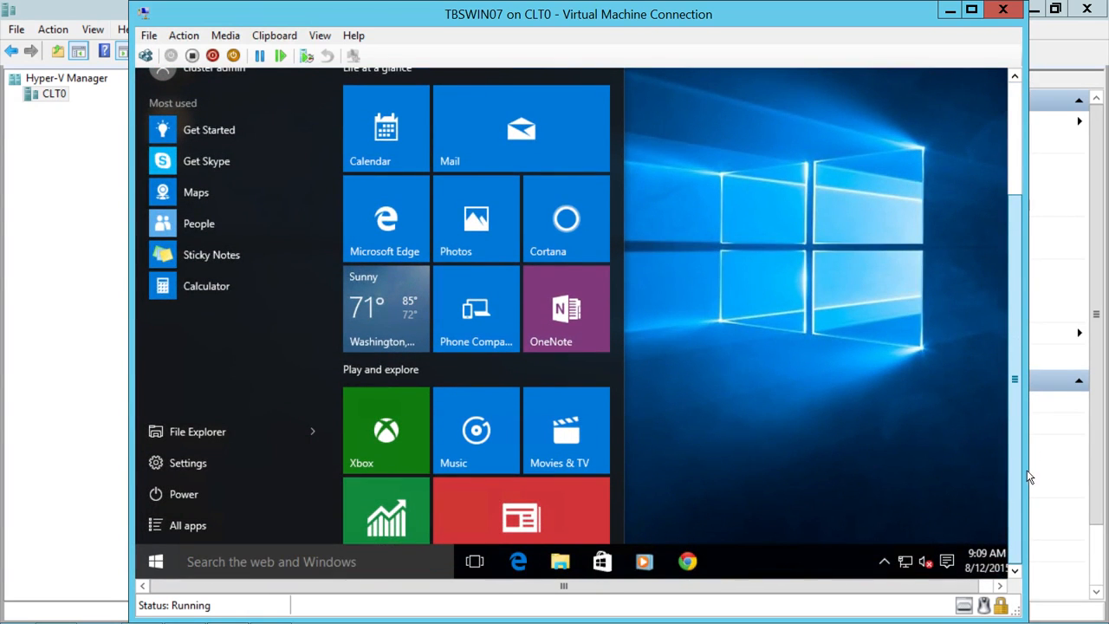
left_click(199, 465)
left_click_drag(1020, 396, 1018, 304)
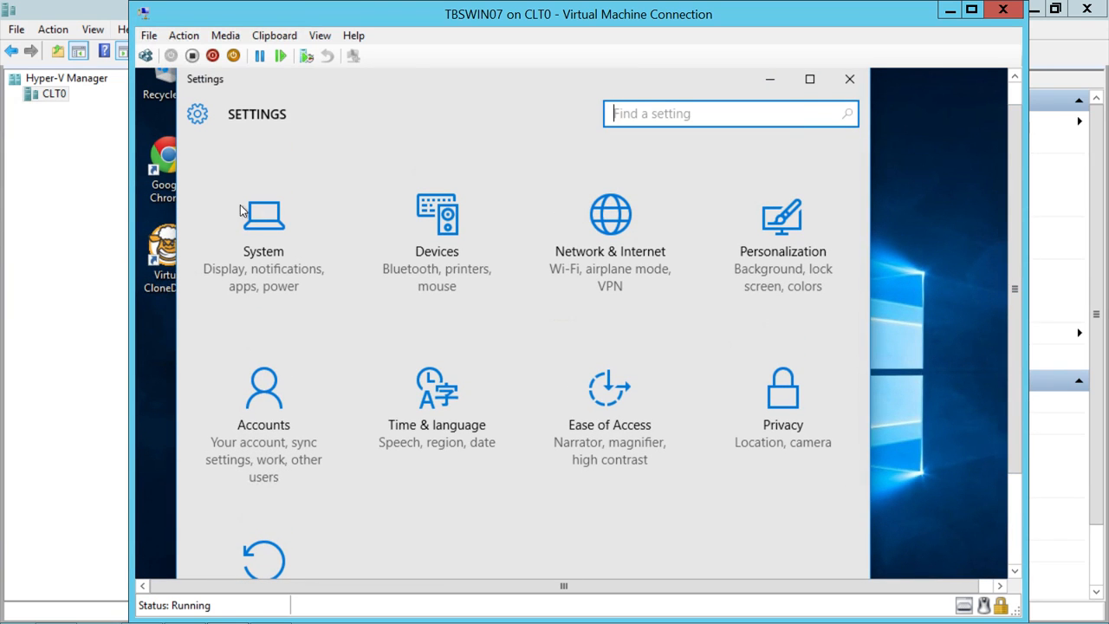
left_click(340, 321)
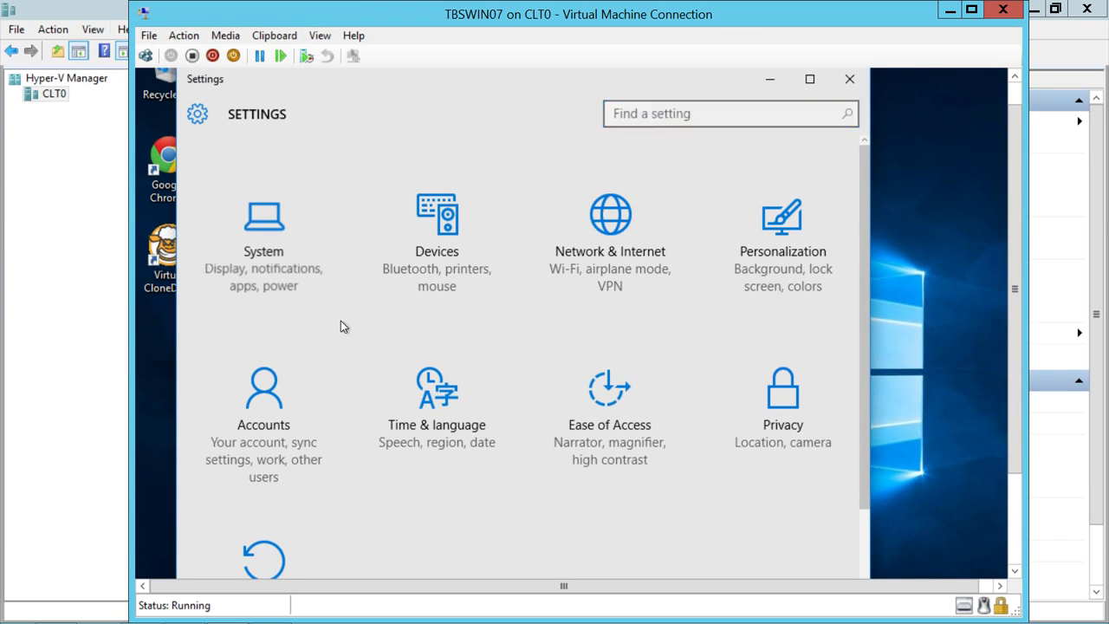
left_click(340, 326)
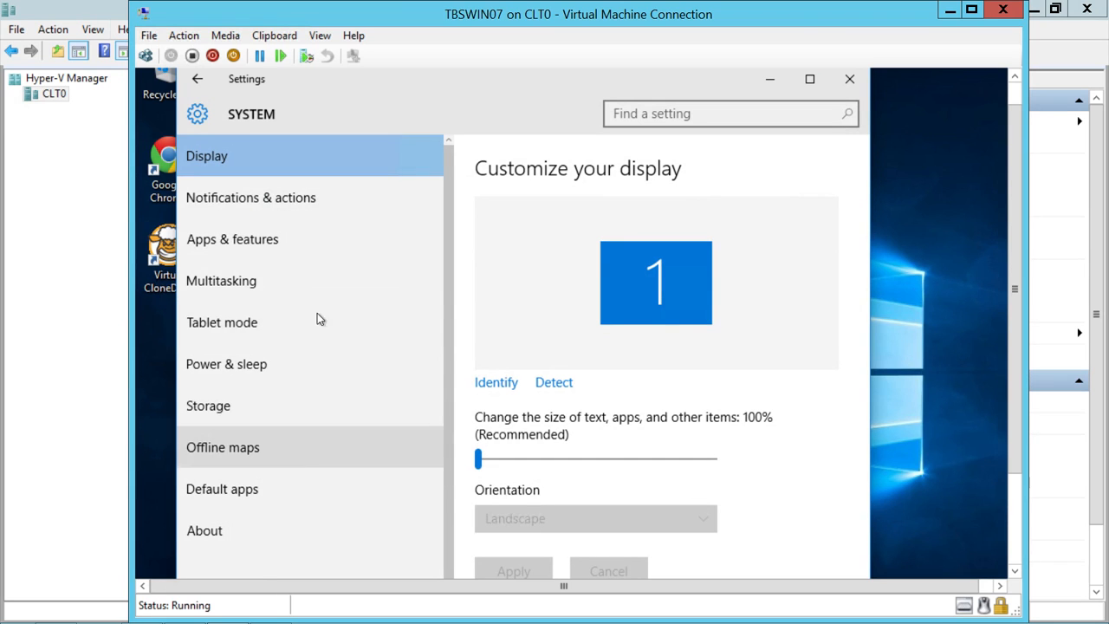
scroll(395, 286, "down", 1)
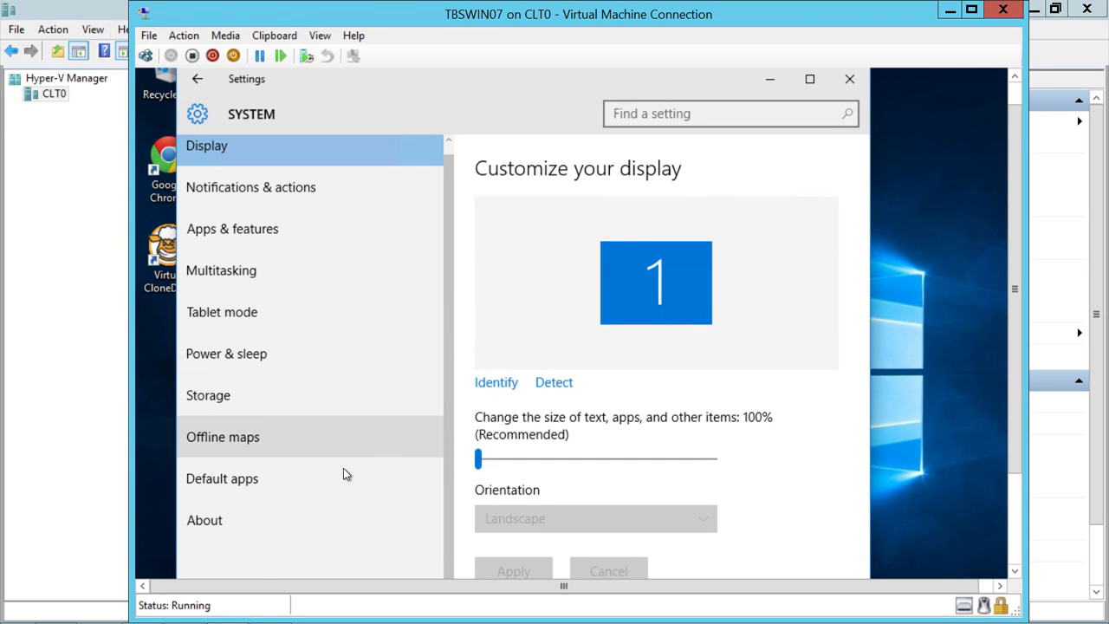
left_click(224, 523)
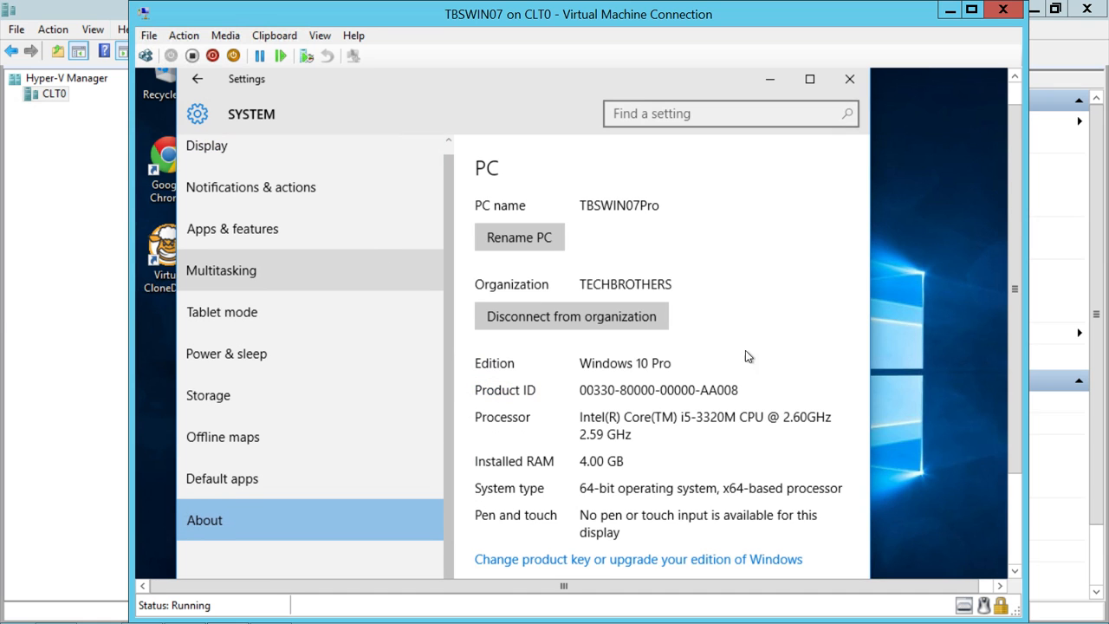
- Review the PC's edition and system details on the About page, and minimize the remote session to return to the Notepad outline
left_click_drag(1013, 338, 1013, 412)
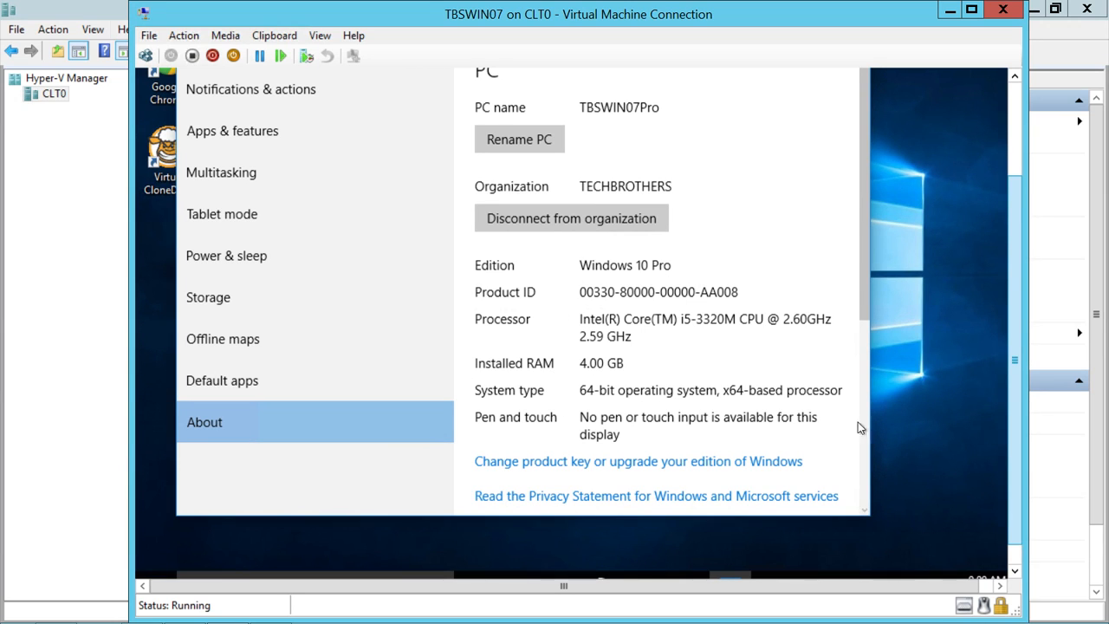
left_click_drag(1015, 424, 1015, 444)
left_click_drag(995, 359, 990, 201)
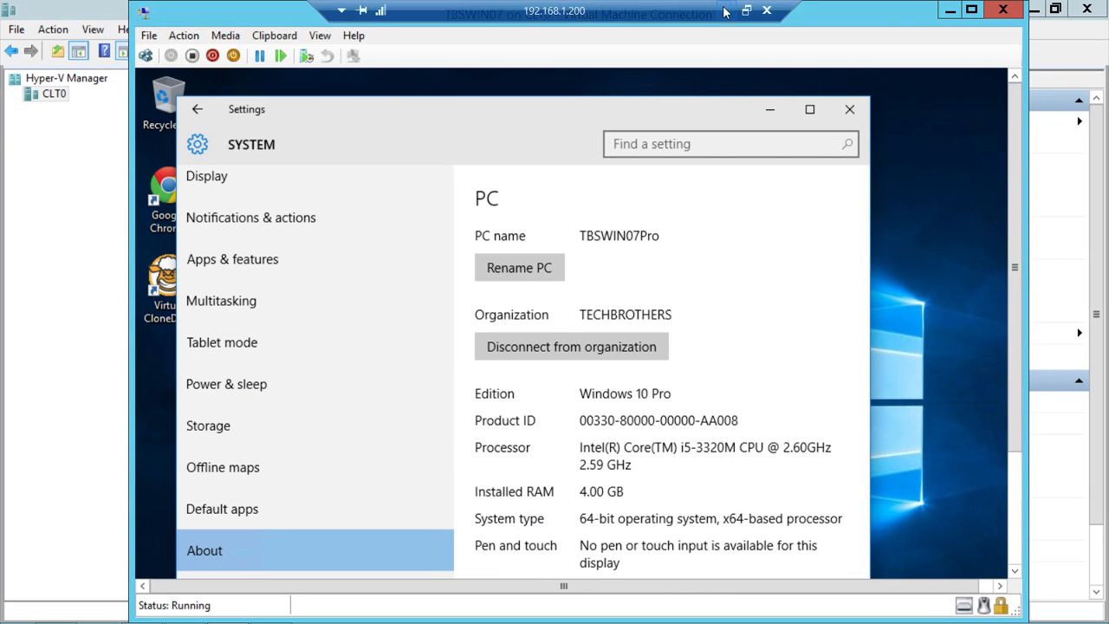
left_click(732, 10)
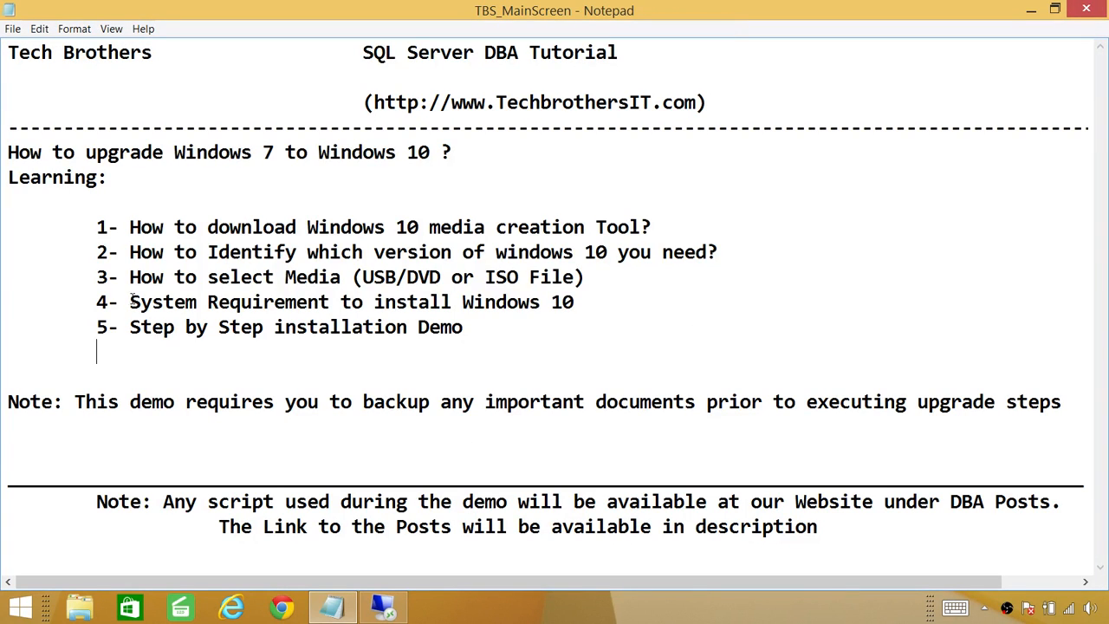